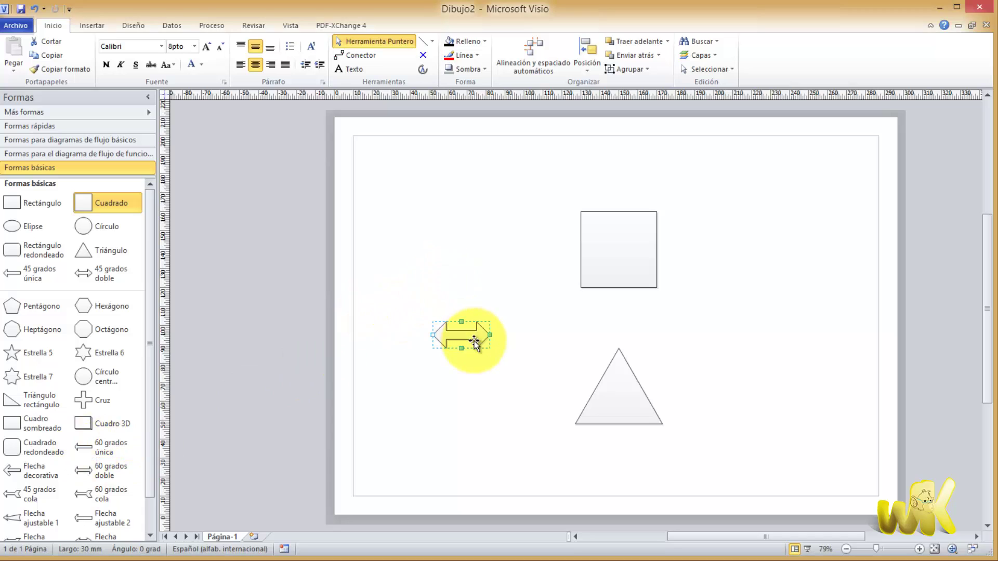
Place the double arrow on the triangle's apex and turn on Conector so its end glues there.
mouse_move(459, 333)
left_mouse_down()
mouse_move(497, 258)
mouse_move(554, 250)
mouse_move(513, 275)
mouse_move(554, 345)
mouse_move(587, 352)
left_mouse_up()
left_click(359, 55)
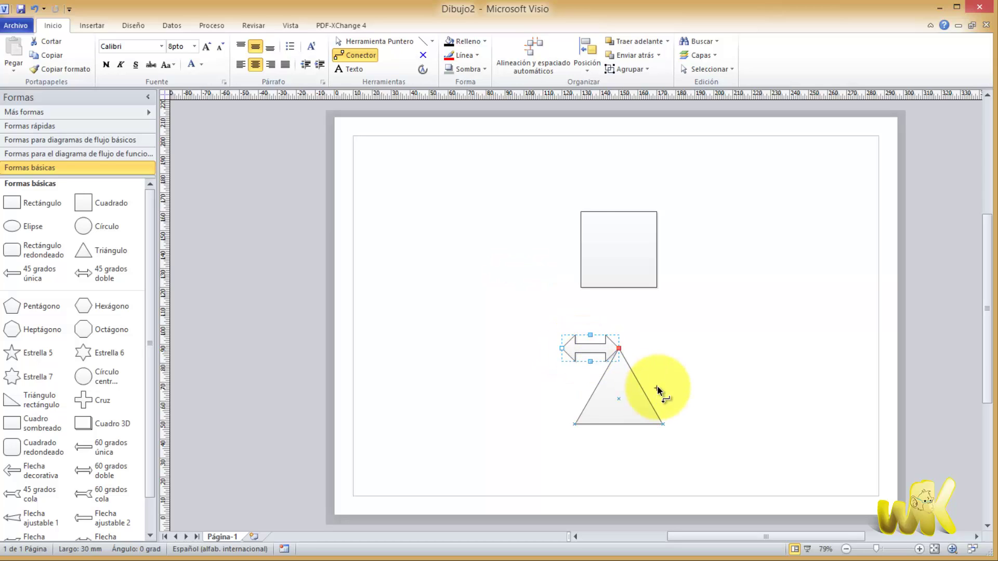
With the pointer tool, drag the triangle away and back to test that the arrow stays attached.
left_click(376, 58)
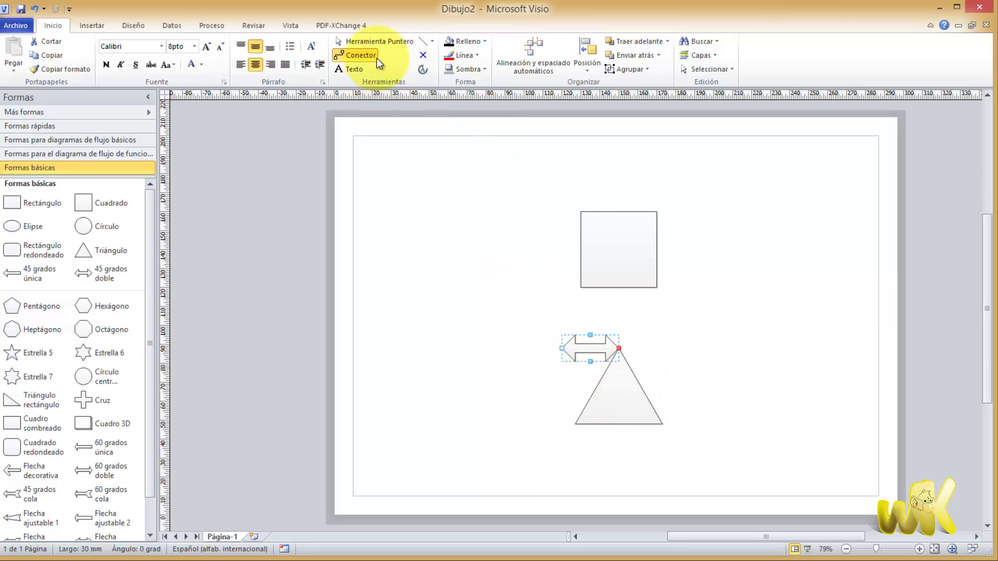
left_click_drag(644, 371, 694, 415)
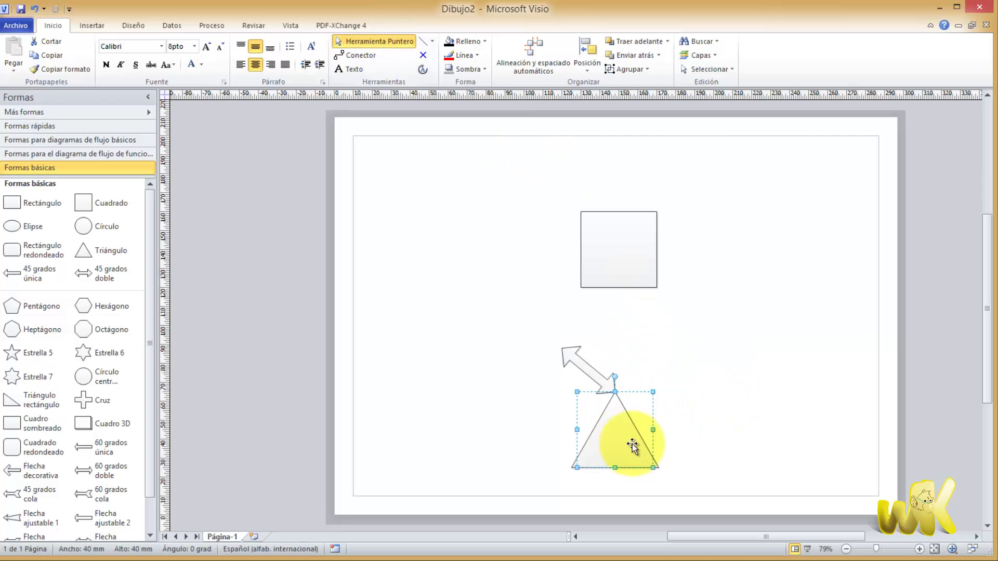
left_click_drag(693, 415, 580, 391)
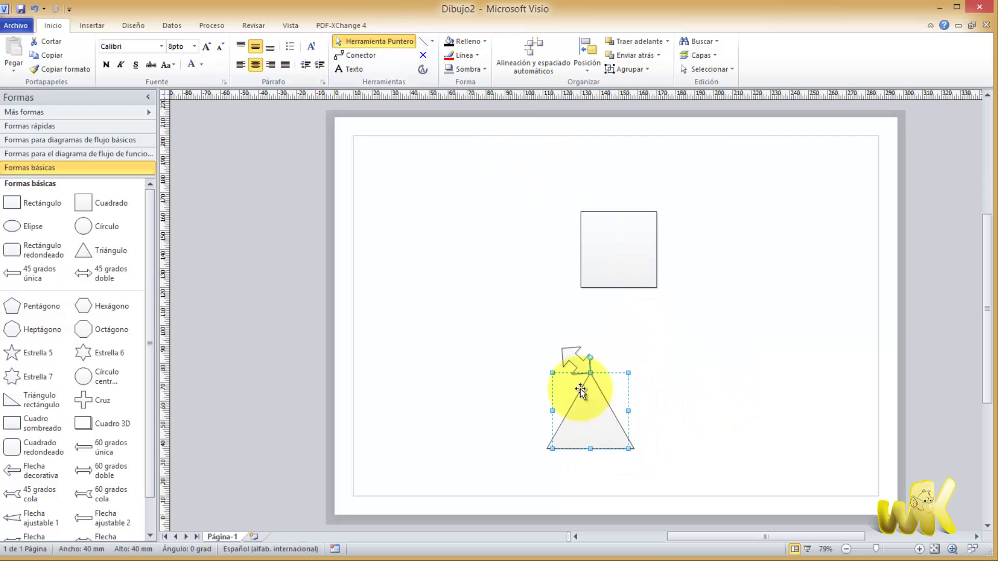
Glue the arrow's free end to the square's bottom edge and move the triangle beneath the square.
left_click(565, 351)
mouse_move(562, 348)
left_mouse_down()
mouse_move(618, 296)
mouse_move(625, 259)
left_mouse_up()
mouse_move(589, 429)
left_mouse_down()
mouse_move(754, 403)
mouse_move(509, 412)
mouse_move(763, 411)
left_mouse_up()
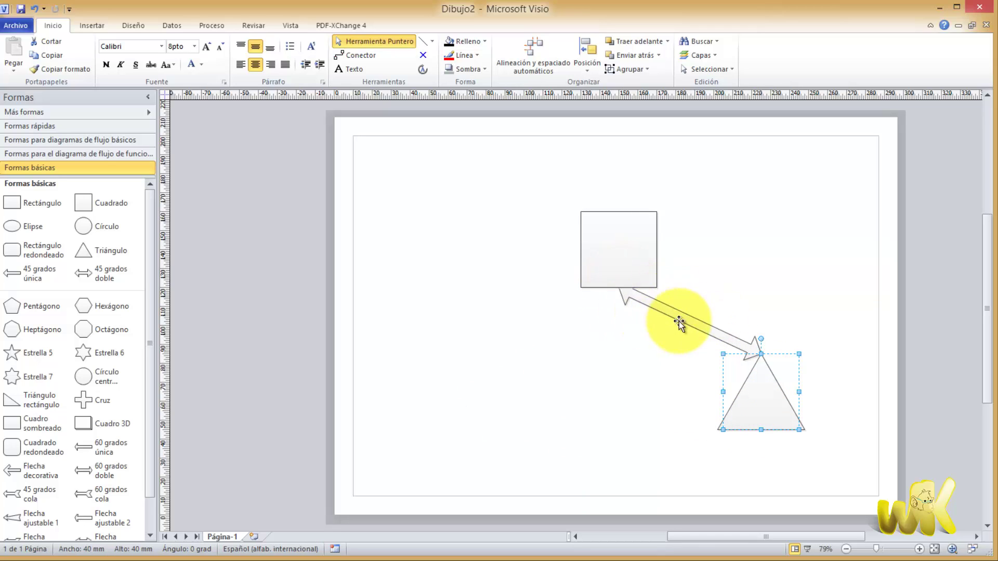
mouse_move(756, 398)
left_mouse_down()
mouse_move(741, 416)
mouse_move(588, 420)
left_mouse_up()
mouse_move(637, 254)
left_mouse_down()
mouse_move(751, 239)
mouse_move(557, 253)
left_mouse_up()
left_click(561, 312)
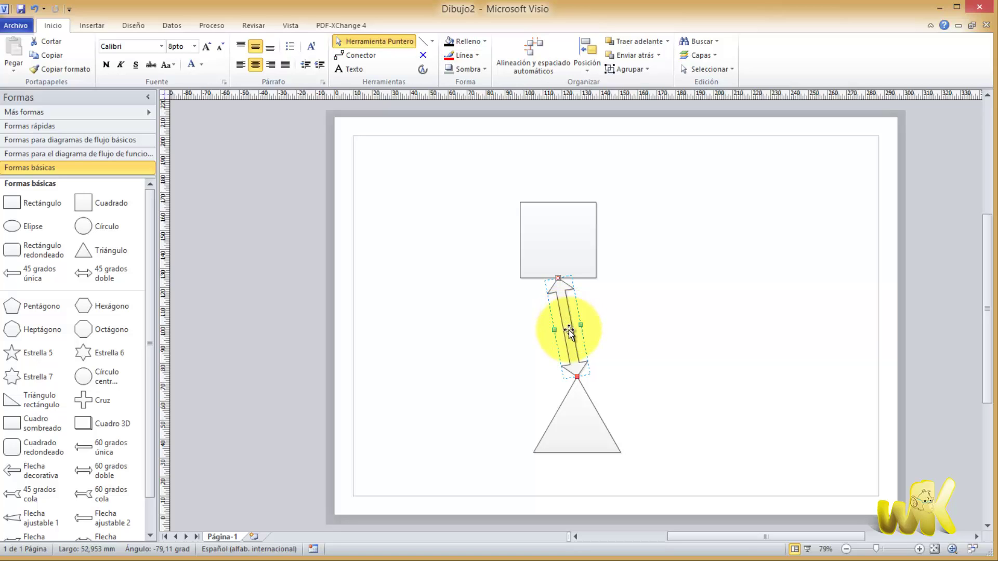
Pull the double arrow off both shapes, rotate it diagonally, and move the triangle toward the square.
left_click_drag(569, 331, 453, 340)
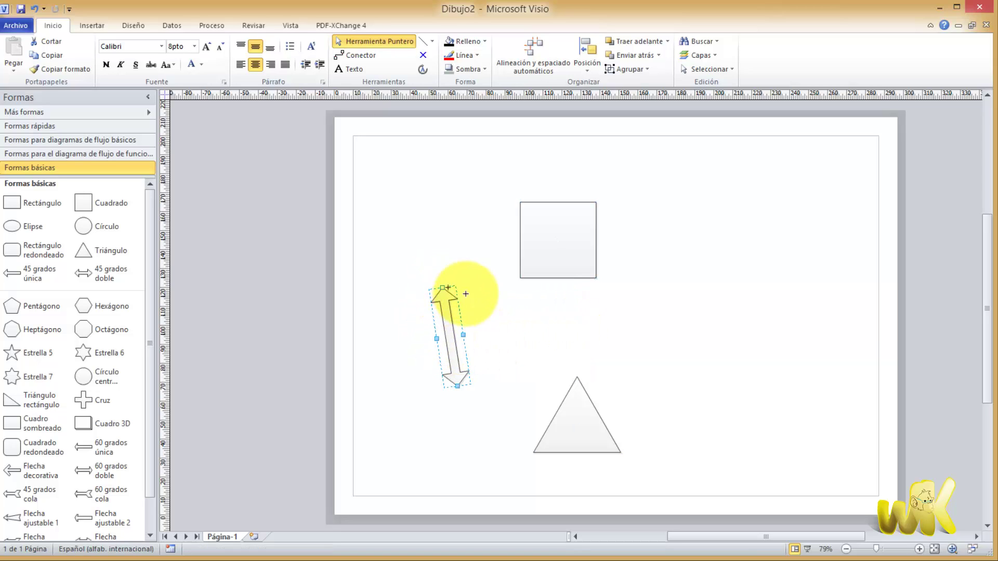
left_click_drag(466, 293, 454, 347)
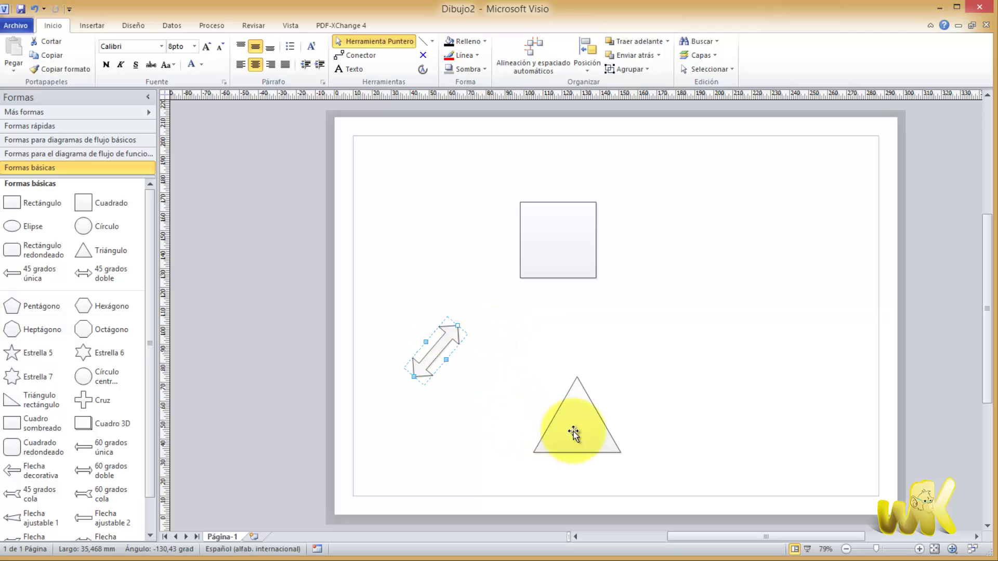
left_click_drag(572, 432, 572, 361)
left_click_drag(577, 238, 584, 229)
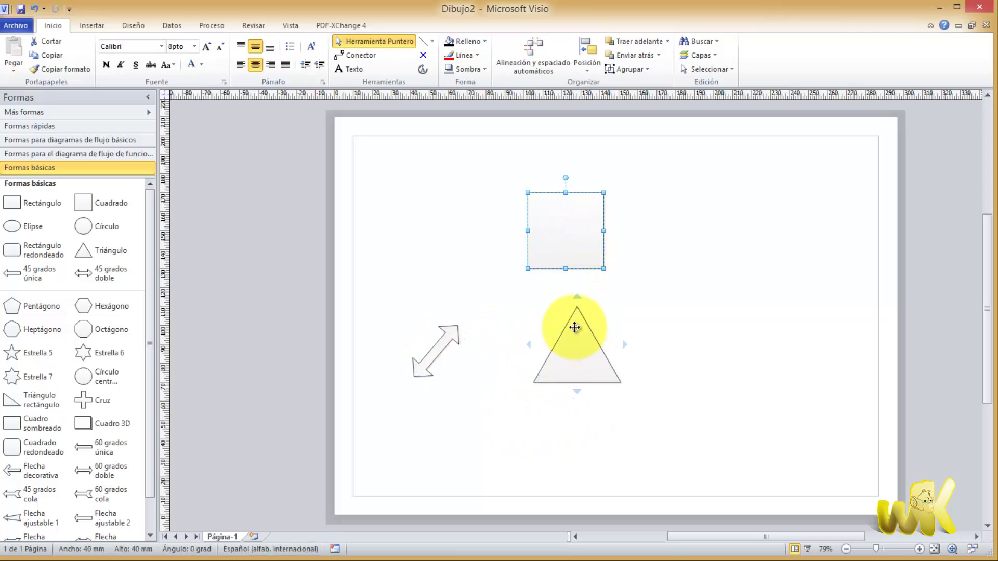
mouse_move(574, 327)
left_mouse_down()
mouse_move(576, 255)
mouse_move(600, 279)
mouse_move(576, 376)
left_mouse_up()
Align the square directly above the triangle and move the loose double arrow up and right.
left_click_drag(591, 224, 615, 224)
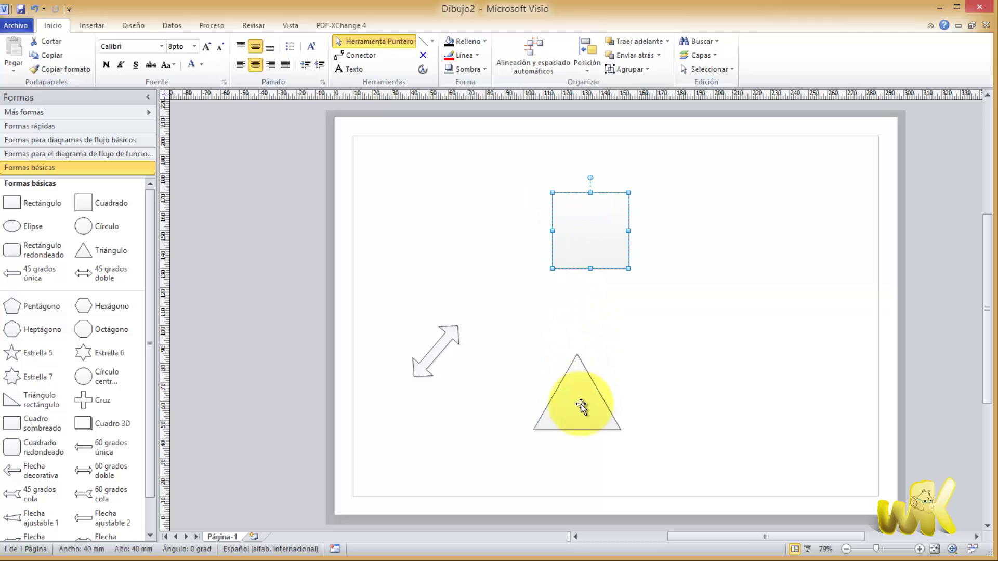
left_click_drag(581, 407, 594, 397)
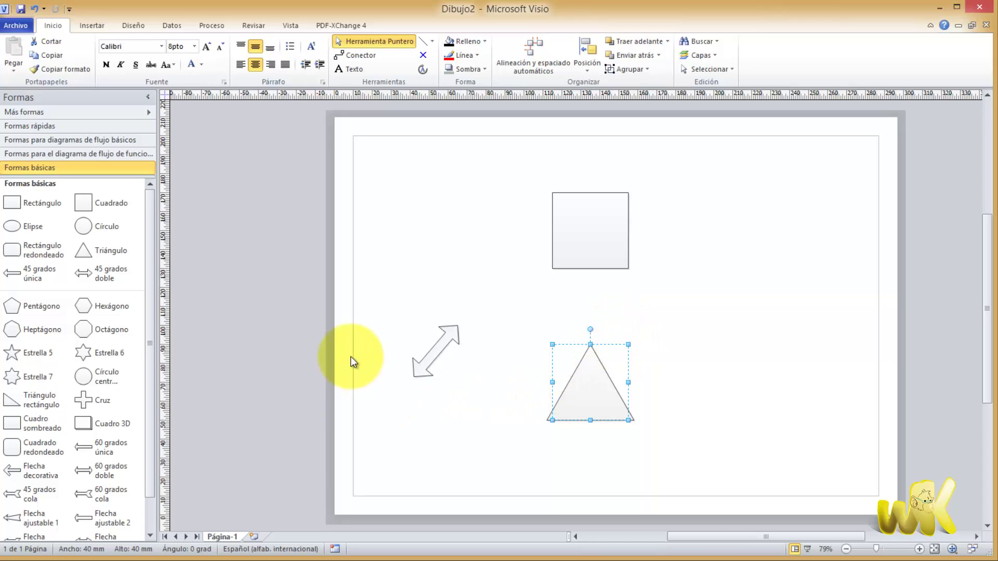
left_click(431, 356)
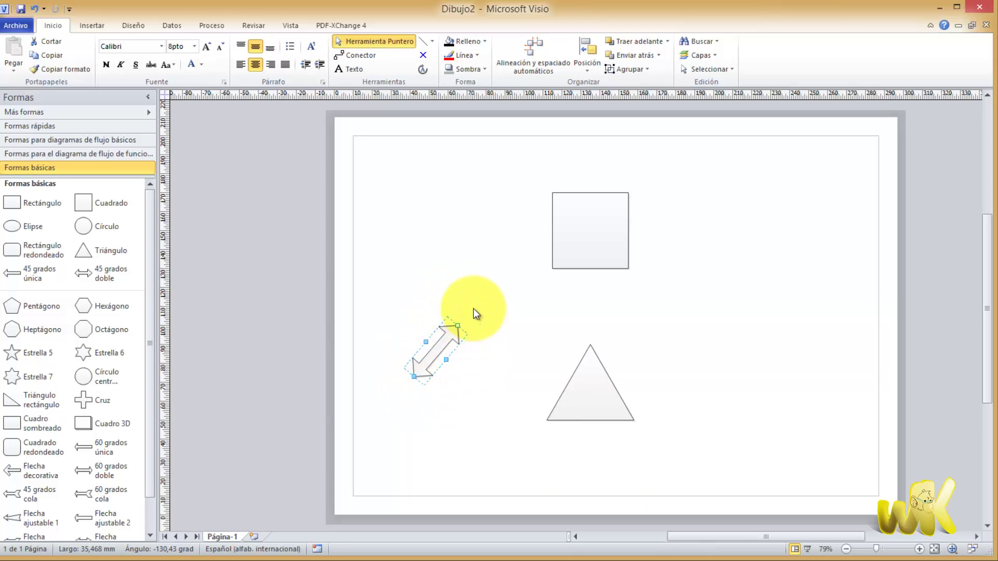
left_click_drag(451, 337, 468, 266)
left_click(606, 218)
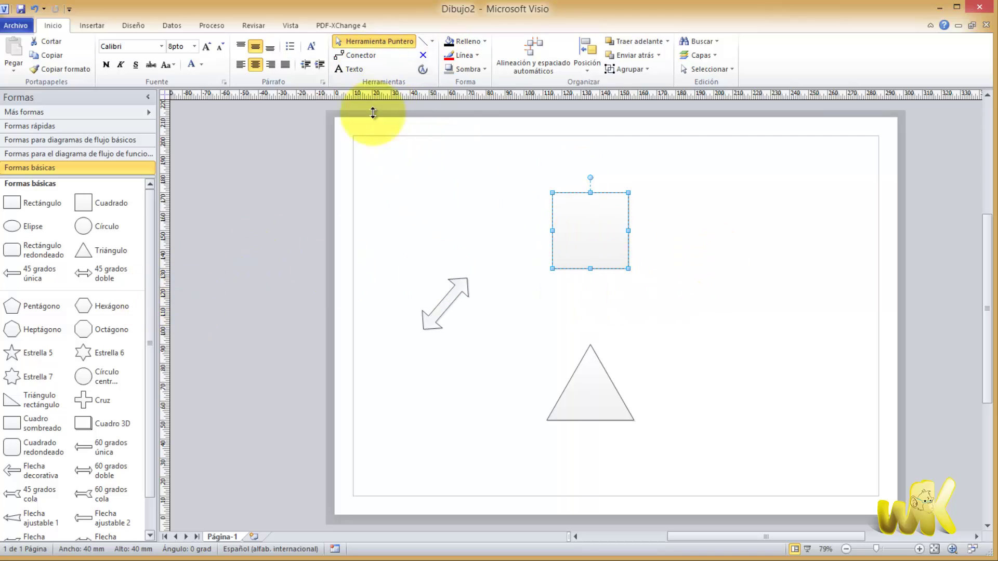
Draw an L-shaped elbow connector to the right of the square with Conector.
left_click(354, 55)
left_click_drag(713, 278, 777, 362)
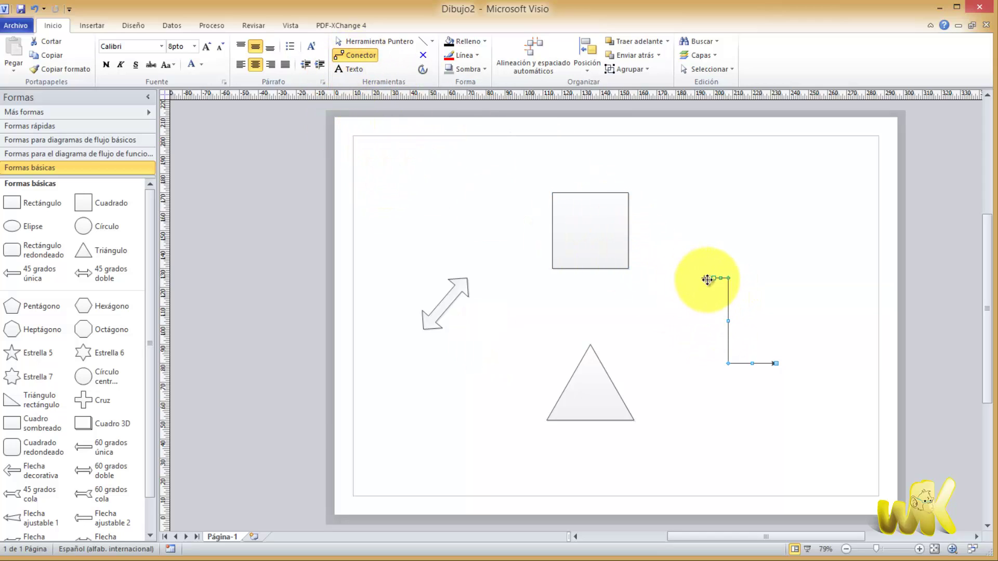
left_click(354, 41)
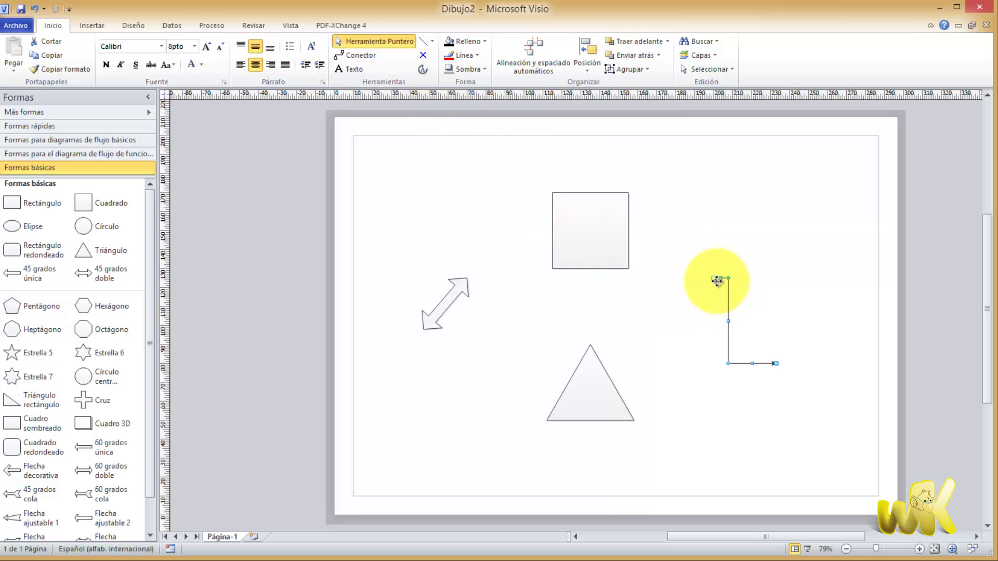
Try gluing the connector's start to the square's edge and corner, then pull it back off.
mouse_move(713, 279)
left_mouse_down()
mouse_move(633, 229)
mouse_move(616, 246)
mouse_move(638, 236)
left_mouse_up()
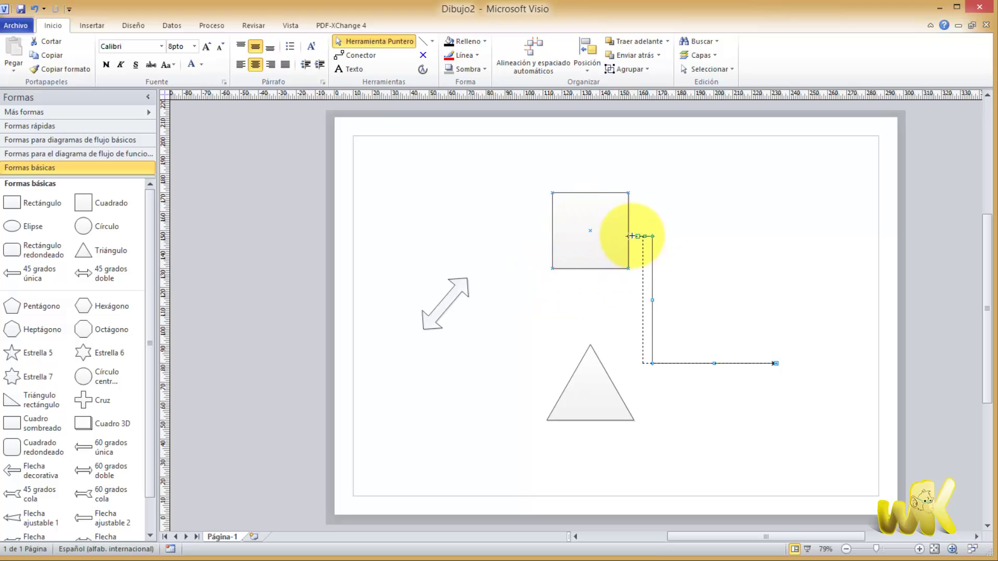
left_click_drag(630, 236, 628, 268)
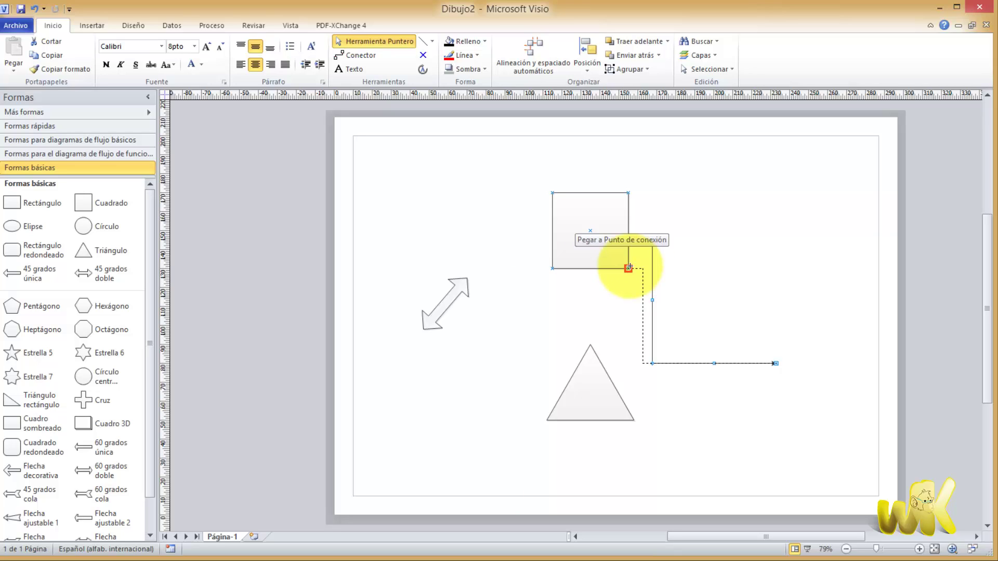
mouse_move(628, 269)
left_mouse_down()
mouse_move(637, 274)
mouse_move(623, 200)
mouse_move(571, 243)
mouse_move(583, 224)
mouse_move(586, 244)
mouse_move(567, 267)
mouse_move(552, 268)
mouse_move(552, 192)
mouse_move(639, 312)
mouse_move(596, 346)
mouse_move(601, 414)
mouse_move(590, 396)
mouse_move(633, 415)
mouse_move(490, 316)
mouse_move(462, 285)
mouse_move(430, 312)
mouse_move(445, 292)
mouse_move(478, 307)
mouse_move(528, 283)
mouse_move(664, 298)
mouse_move(472, 285)
mouse_move(422, 336)
mouse_move(412, 312)
mouse_move(467, 274)
mouse_move(456, 278)
mouse_move(484, 286)
left_mouse_up()
Cancel the endpoint move and drag the connector's start up against the square's right edge, unglued.
key("Escape")
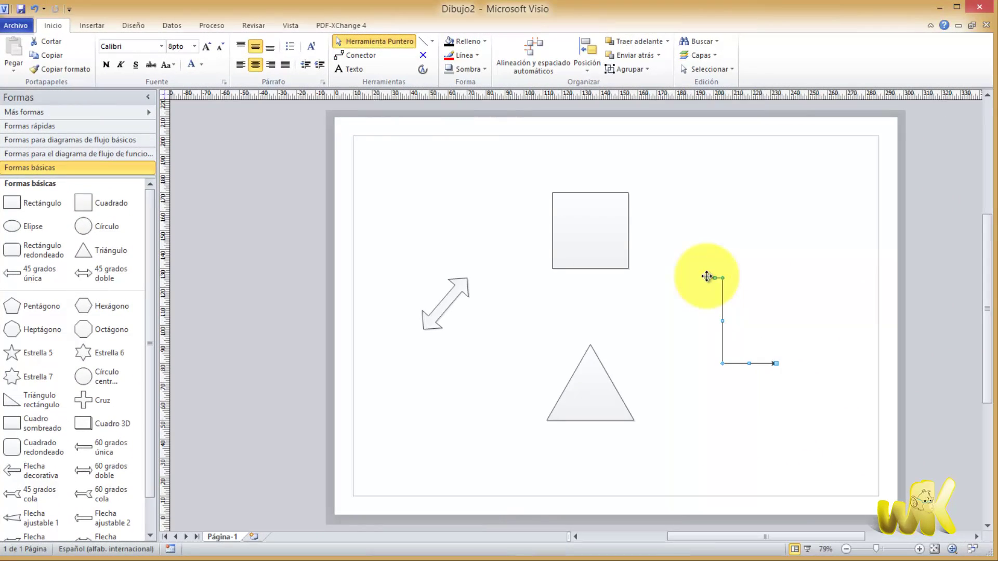
left_click_drag(706, 276, 666, 273)
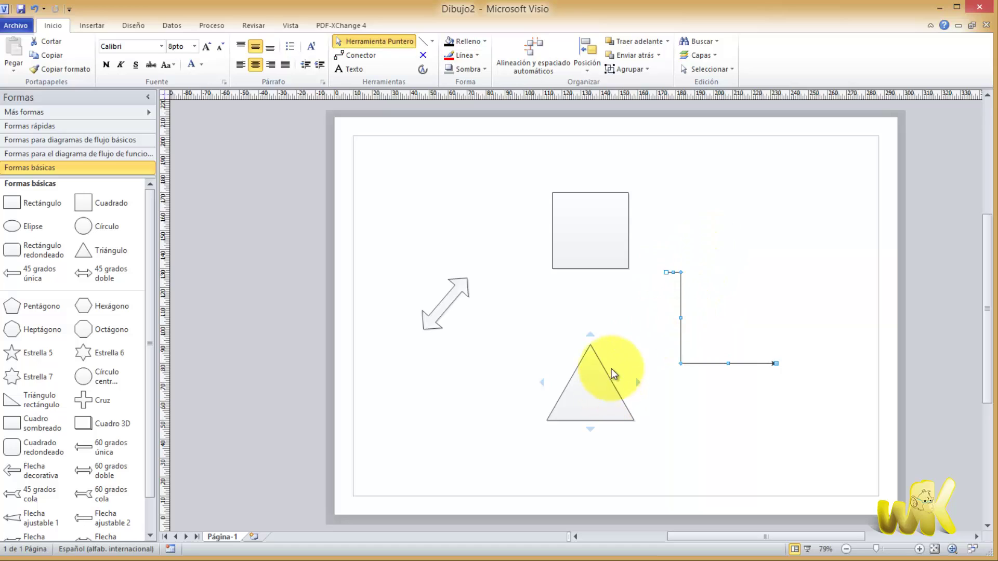
mouse_move(666, 272)
left_mouse_down()
mouse_move(611, 234)
mouse_move(631, 201)
mouse_move(552, 269)
mouse_move(557, 223)
mouse_move(583, 367)
mouse_move(623, 383)
mouse_move(615, 386)
mouse_move(601, 271)
mouse_move(586, 272)
mouse_move(612, 229)
mouse_move(632, 228)
left_mouse_up()
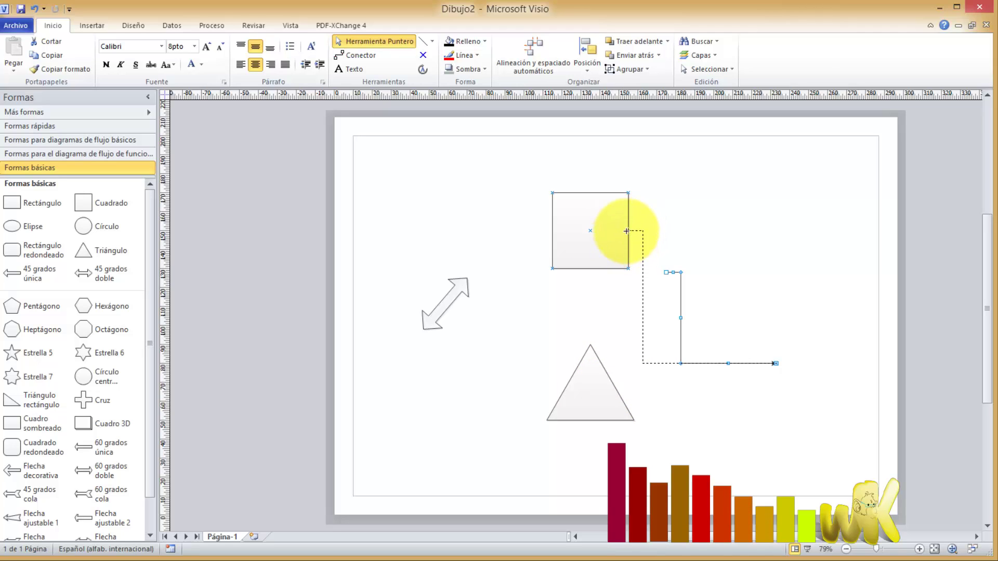
mouse_move(626, 231)
left_mouse_down()
mouse_move(630, 199)
mouse_move(627, 258)
mouse_move(630, 229)
mouse_move(654, 243)
left_mouse_up()
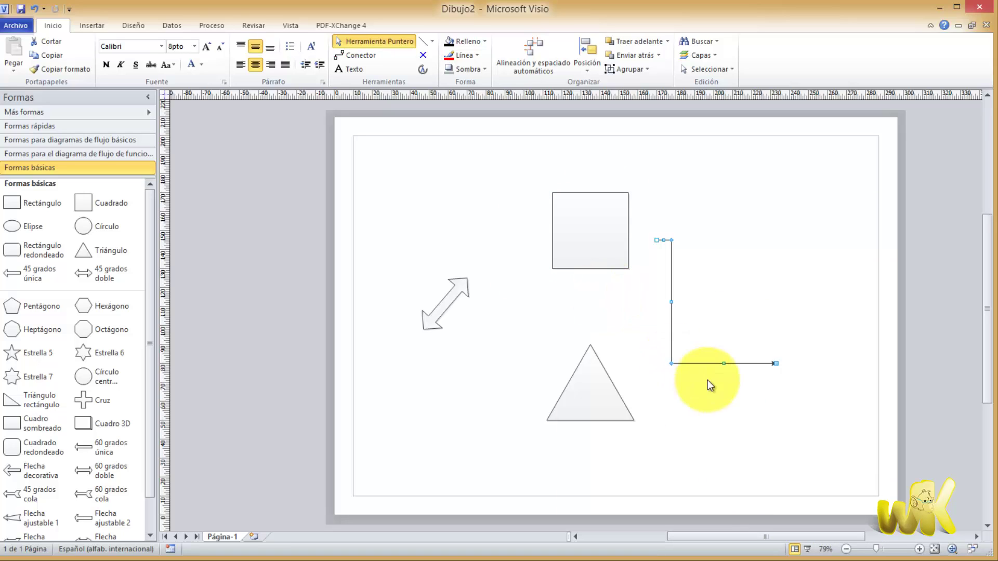
left_click(803, 446)
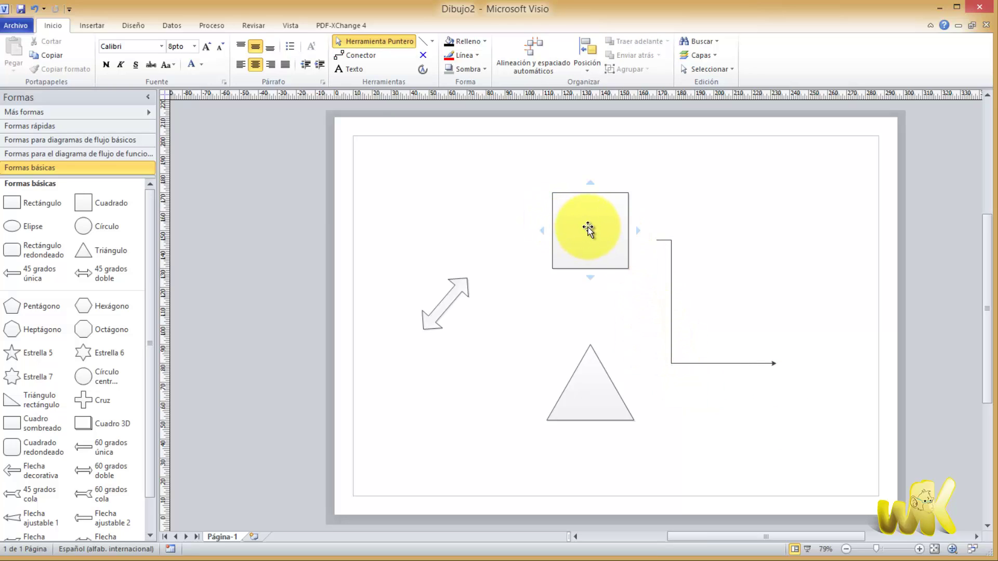
left_click(588, 229)
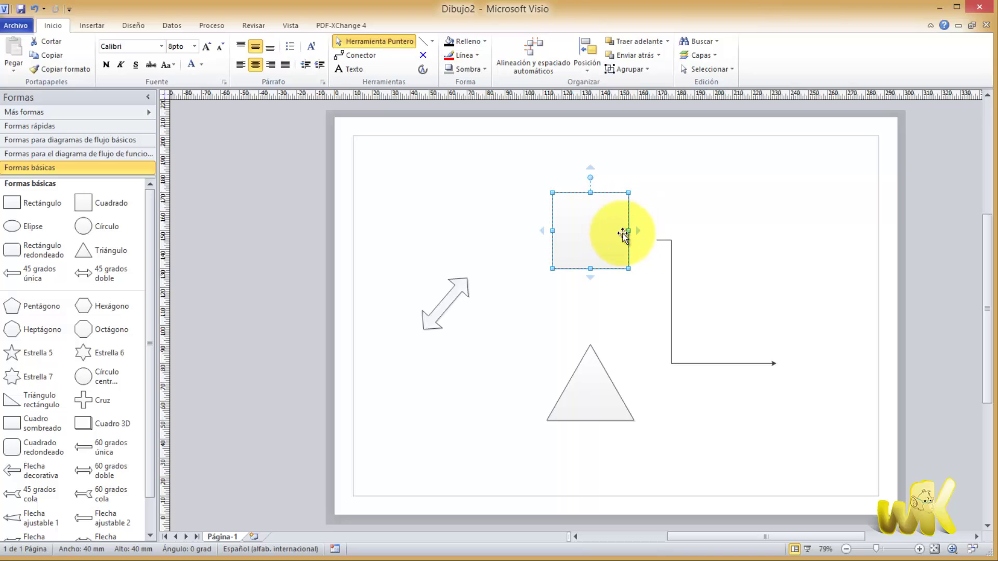
With Punto de conexión, add a connection point to the square and drag it onto its right edge.
left_click(423, 56)
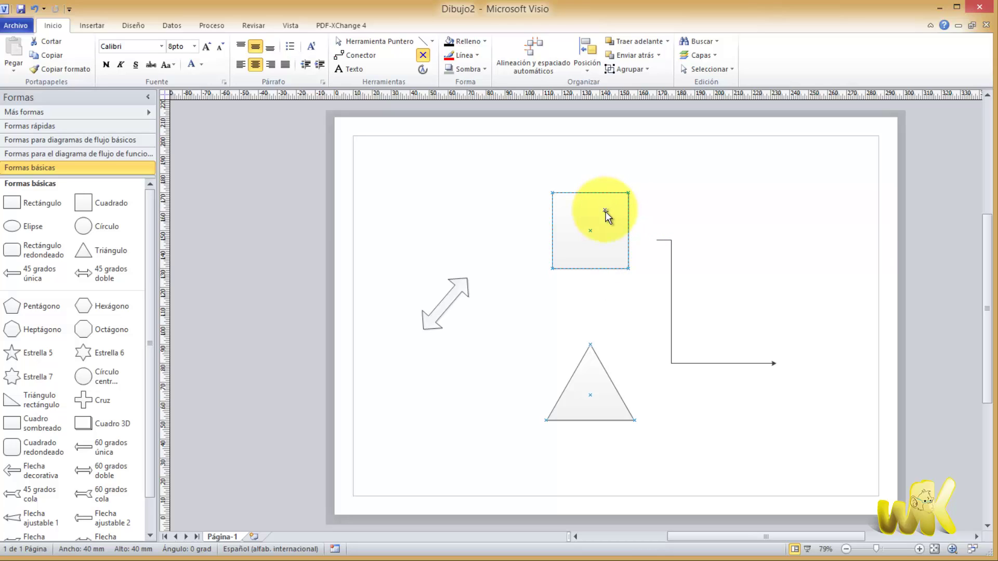
left_click(609, 240, "ctrl")
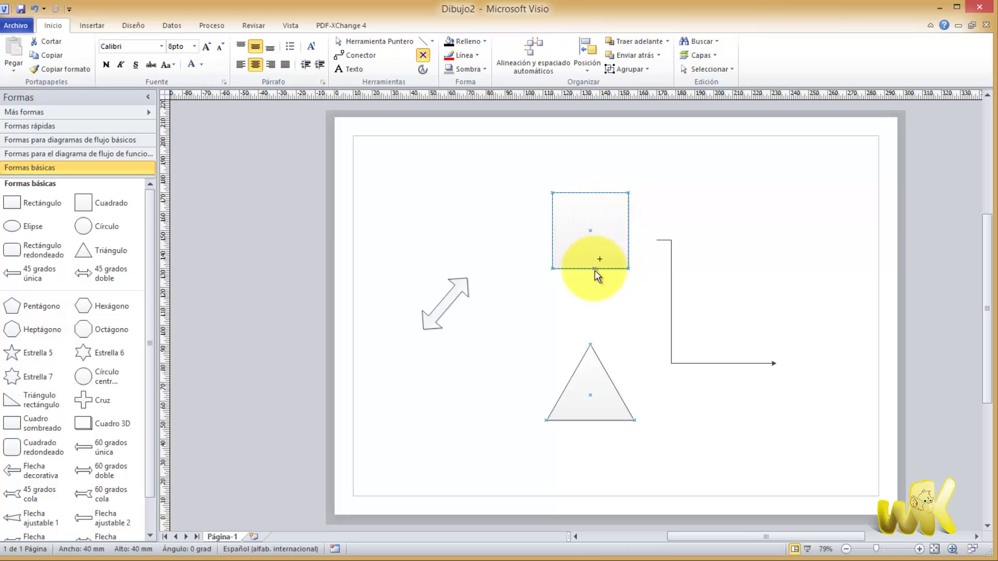
mouse_move(594, 270)
left_mouse_down()
mouse_move(594, 201)
mouse_move(629, 239)
left_mouse_up()
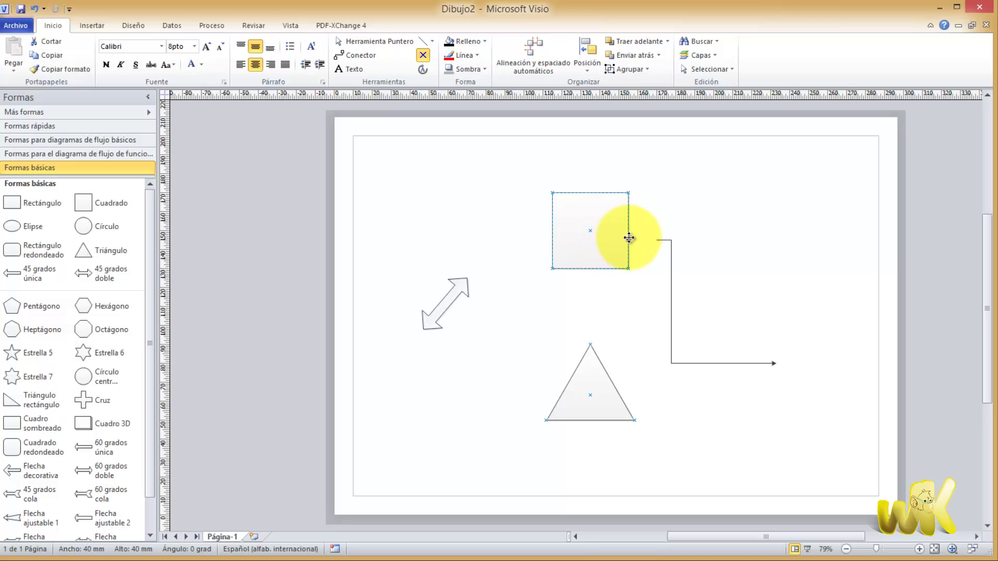
left_click_drag(629, 239, 628, 241)
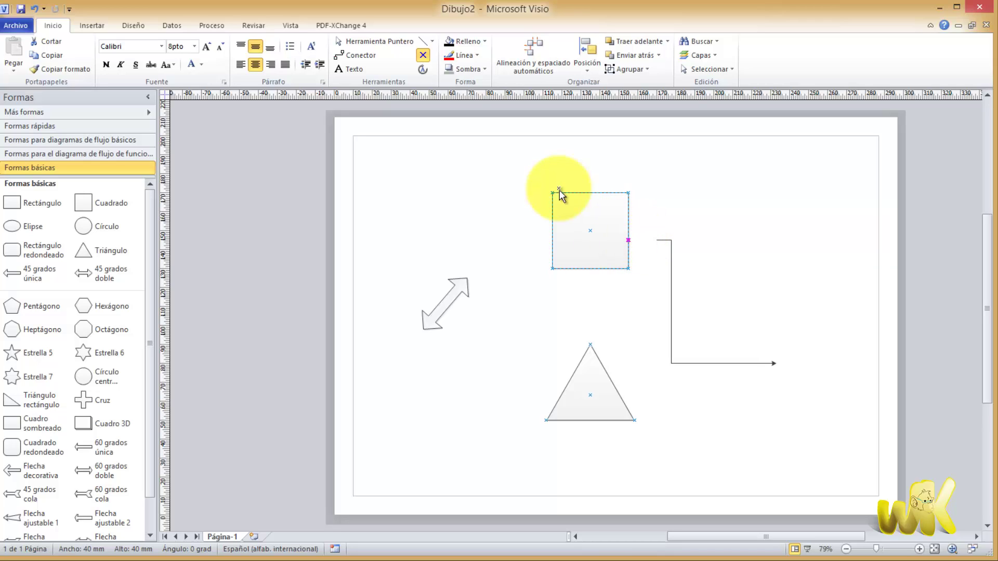
left_click(648, 187)
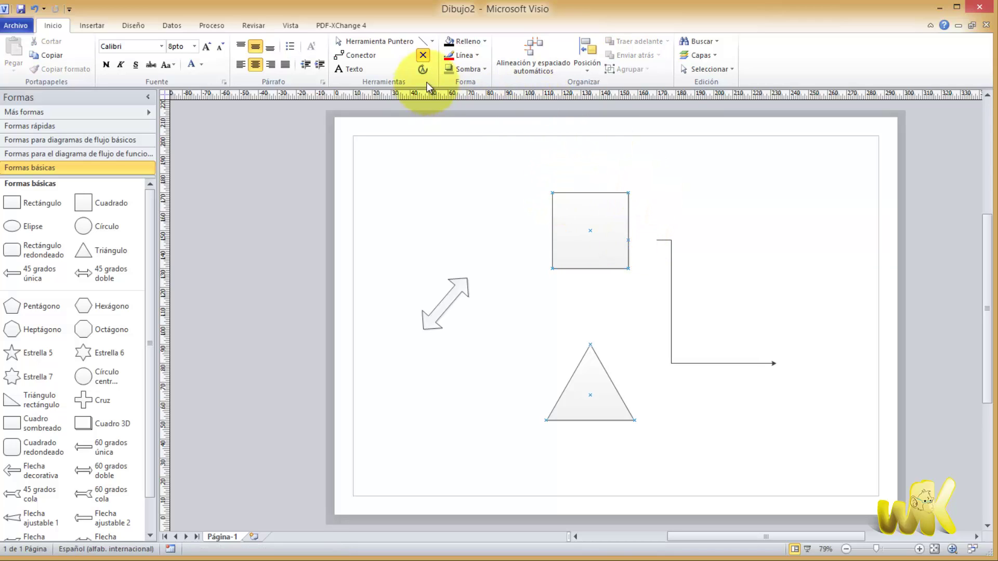
left_click(670, 247)
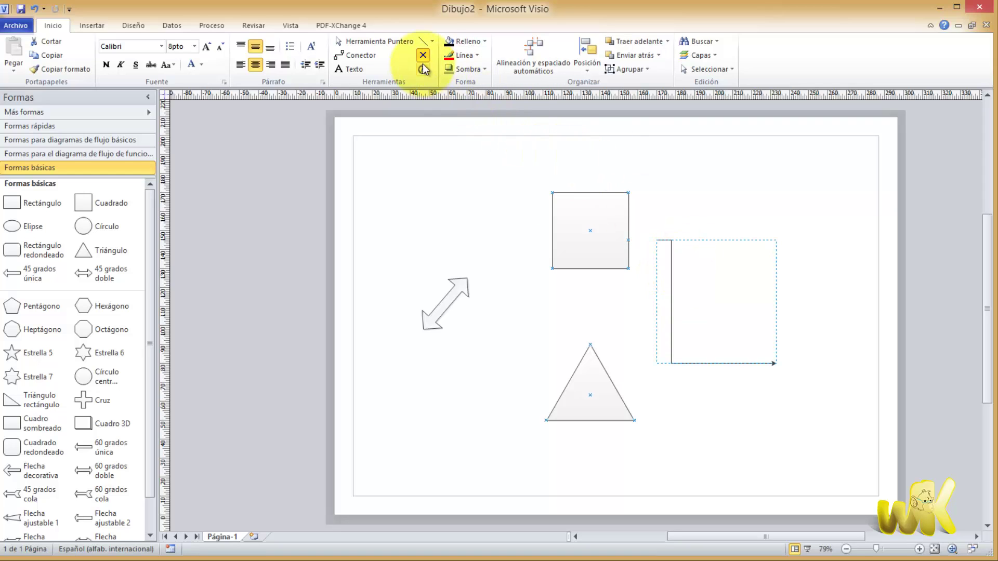
left_click(367, 43)
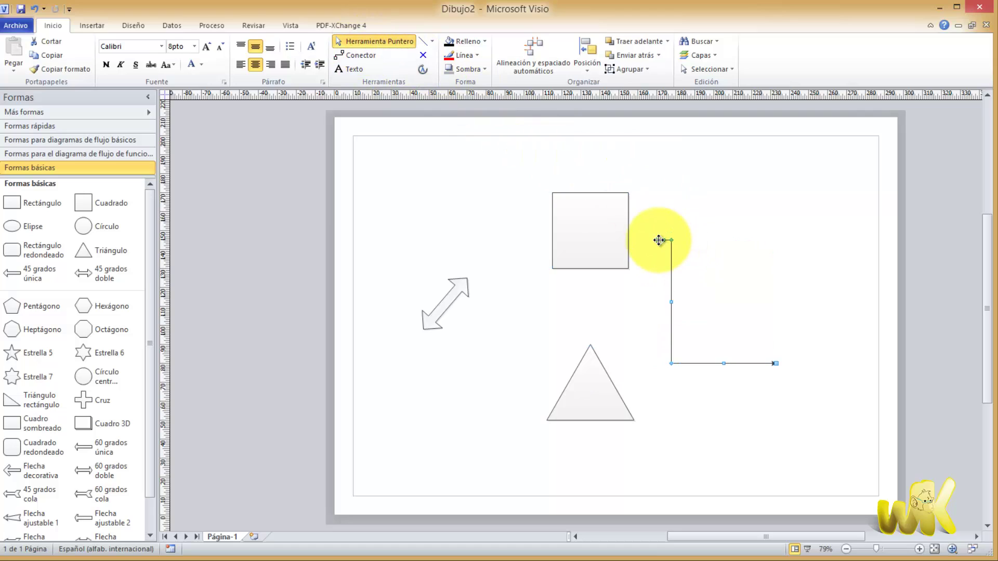
Drag the elbow connector's start onto the new connection point on the square's right edge.
mouse_move(658, 241)
left_mouse_down()
mouse_move(636, 230)
mouse_move(632, 239)
left_mouse_up()
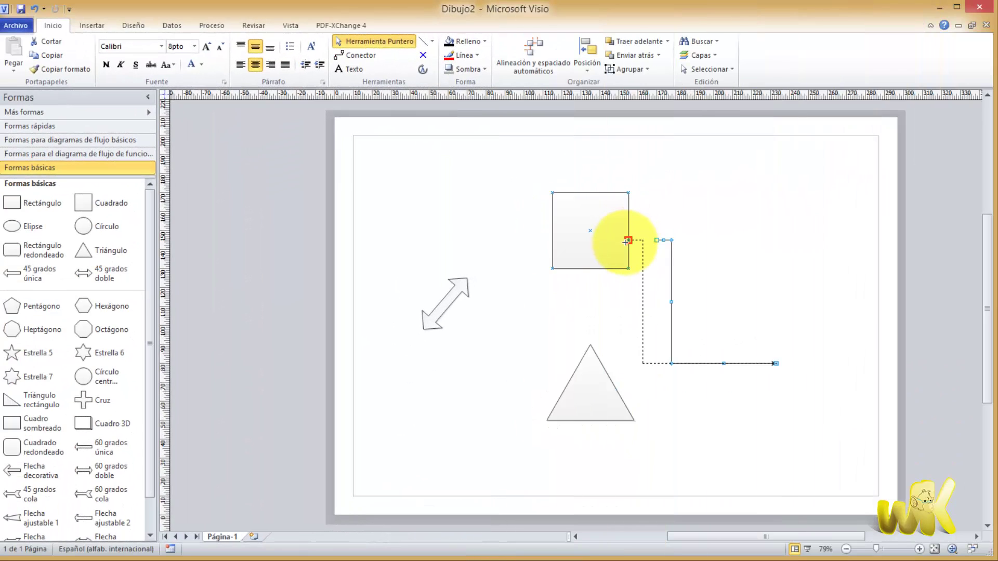
left_click_drag(626, 242, 628, 241)
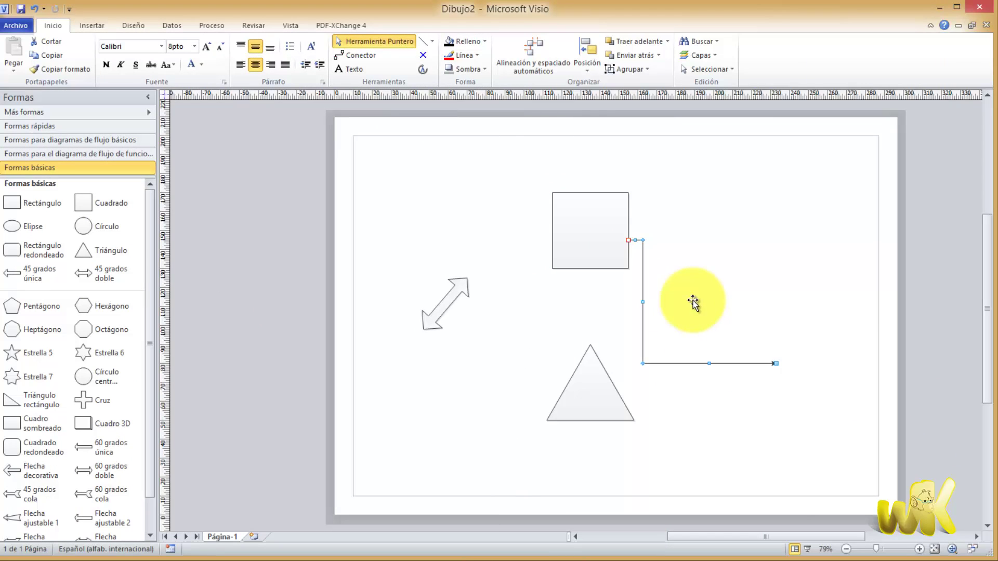
left_click(650, 332)
left_click(604, 378)
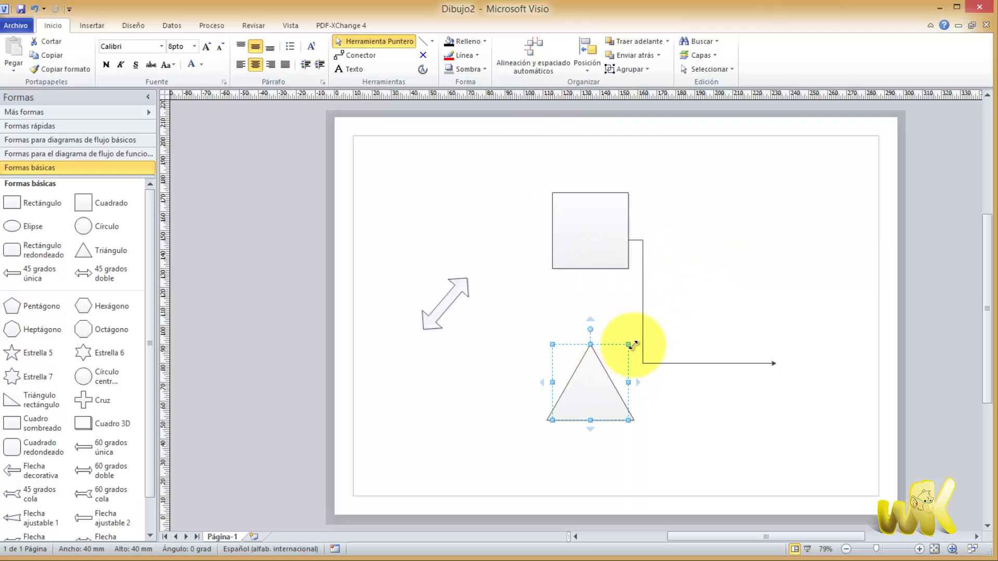
mouse_move(590, 230)
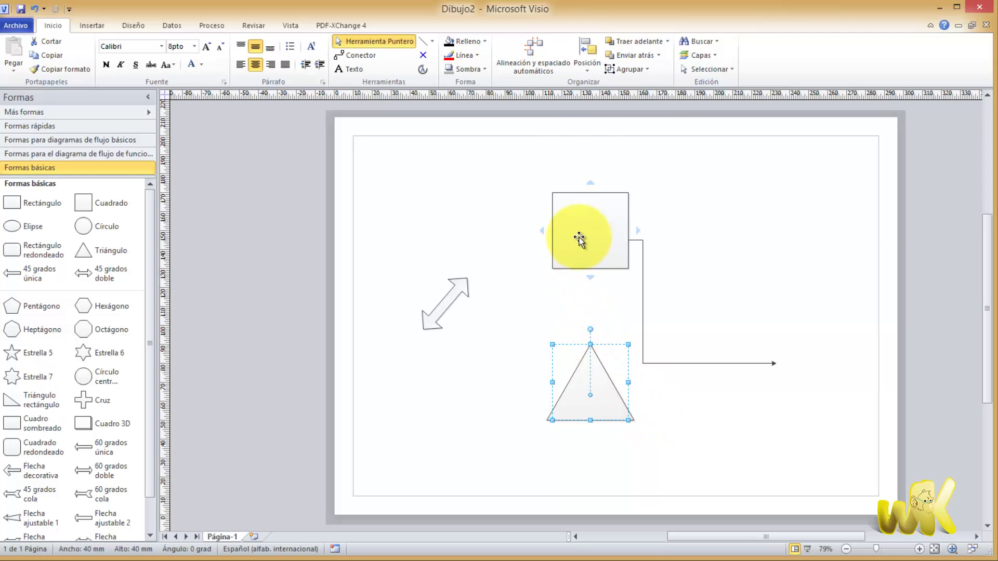
Select the square and switch to the Connection Point tool.
left_click(578, 239)
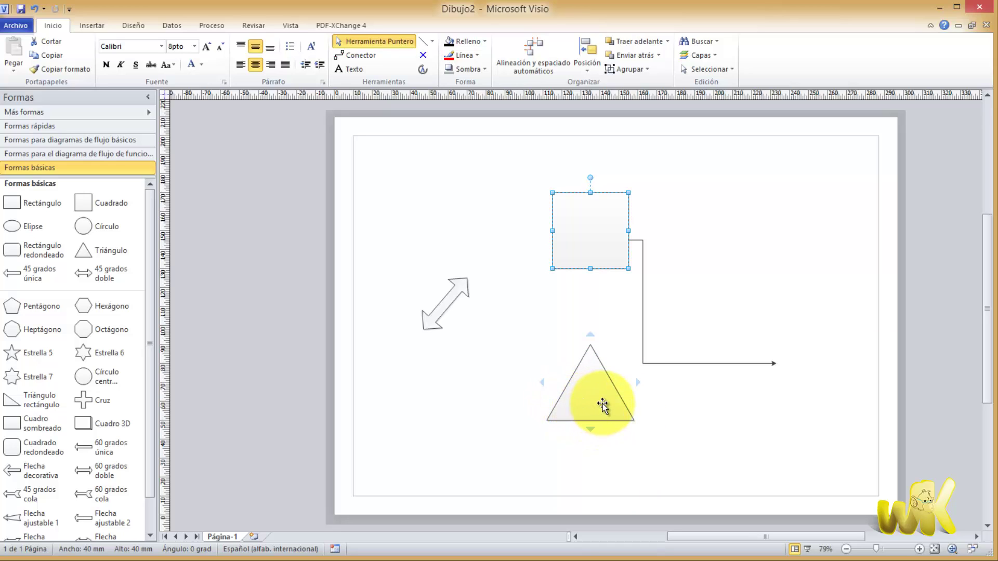
left_click(422, 55)
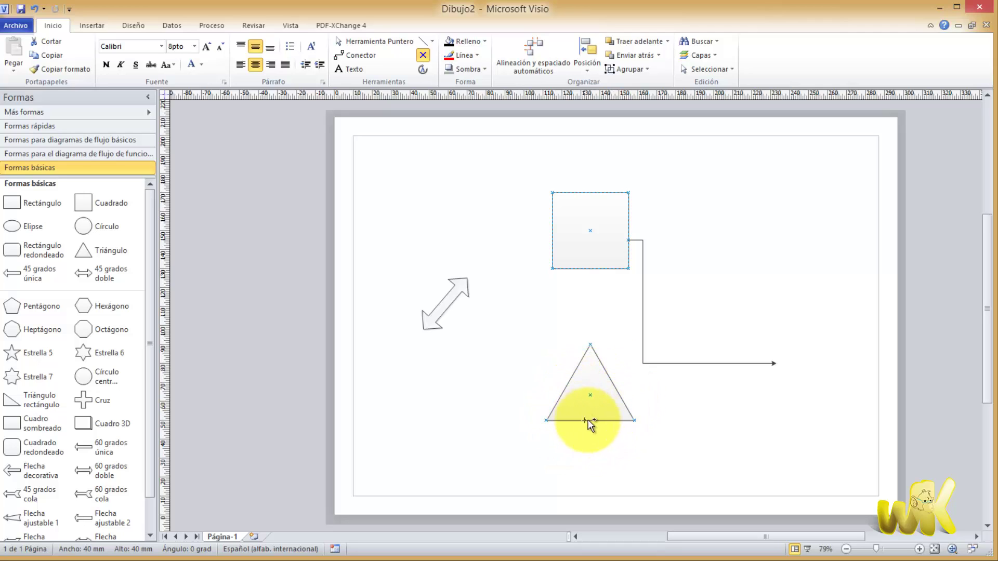
Add a connection point on the triangle's right edge and move the connector's start onto it.
left_click(606, 377, "ctrl")
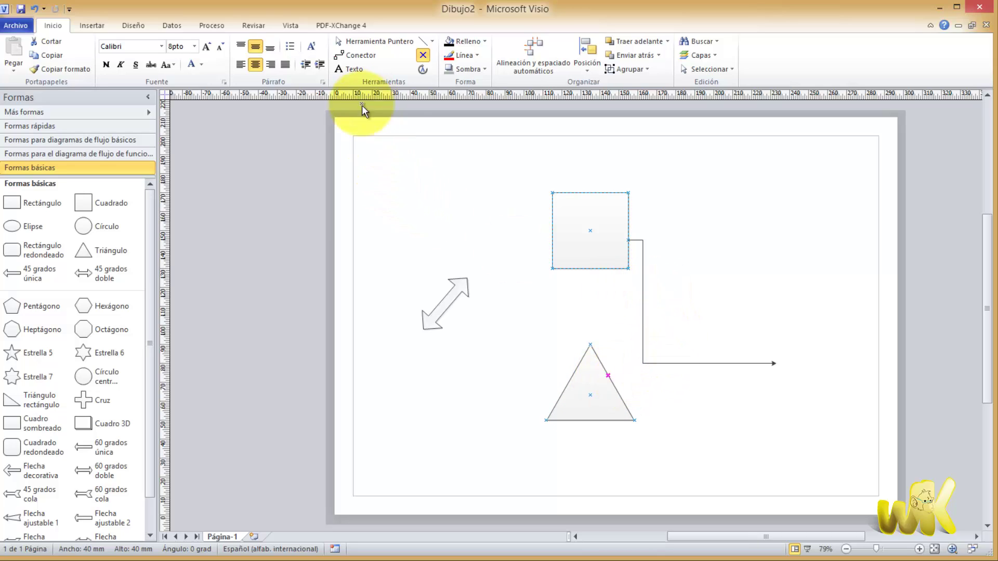
left_click(506, 246)
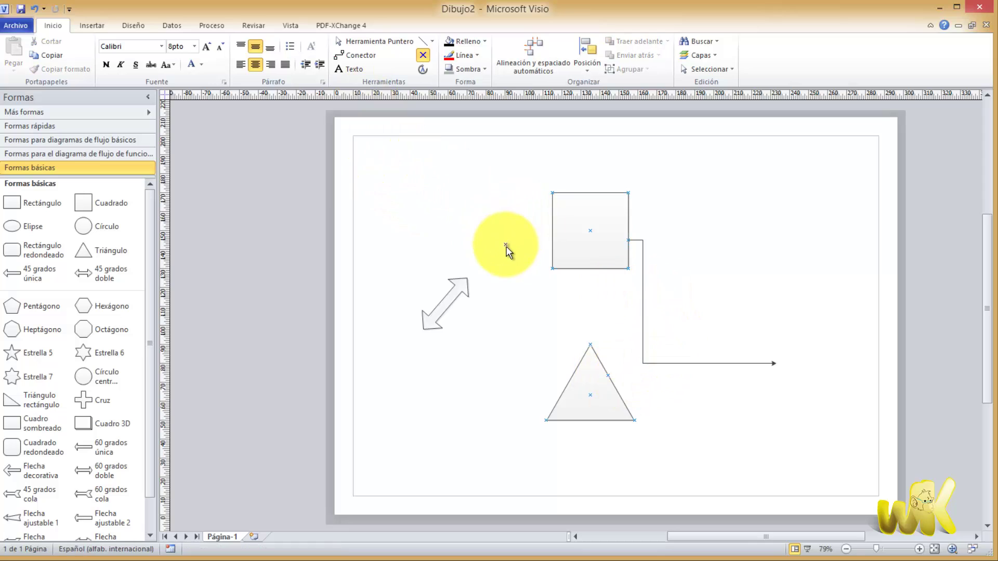
left_click(643, 242)
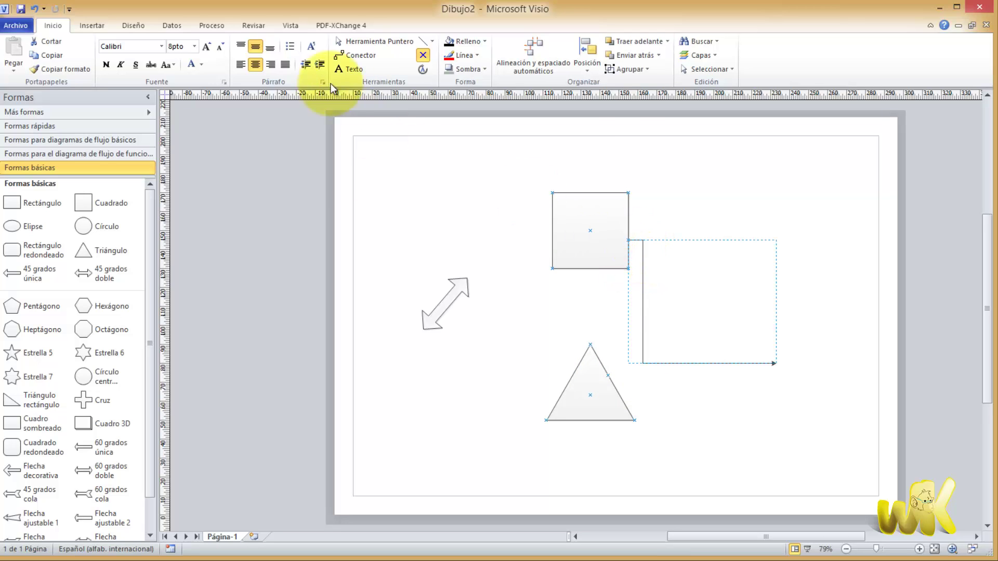
left_click(340, 41)
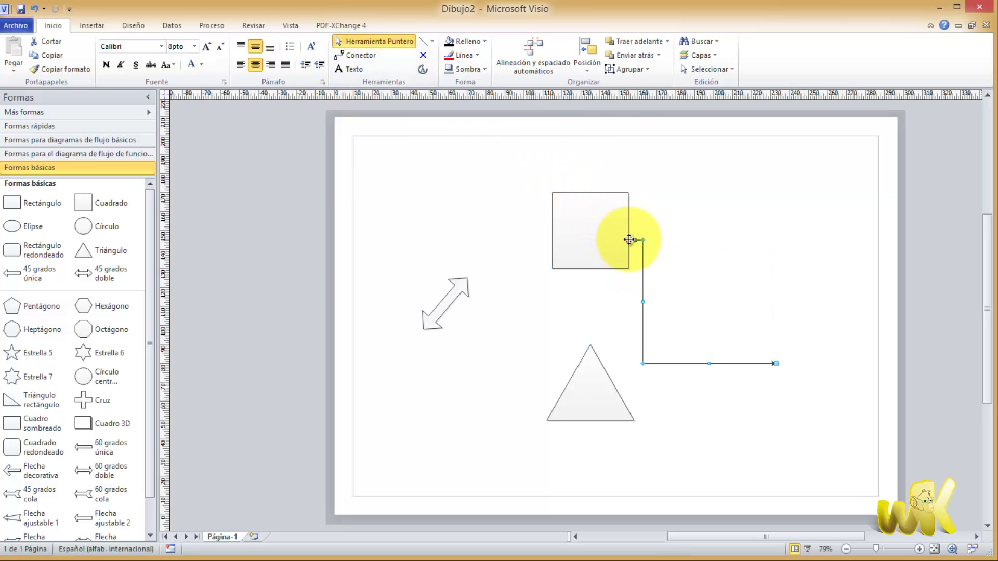
mouse_move(629, 240)
left_mouse_down()
mouse_move(626, 366)
mouse_move(609, 371)
left_mouse_up()
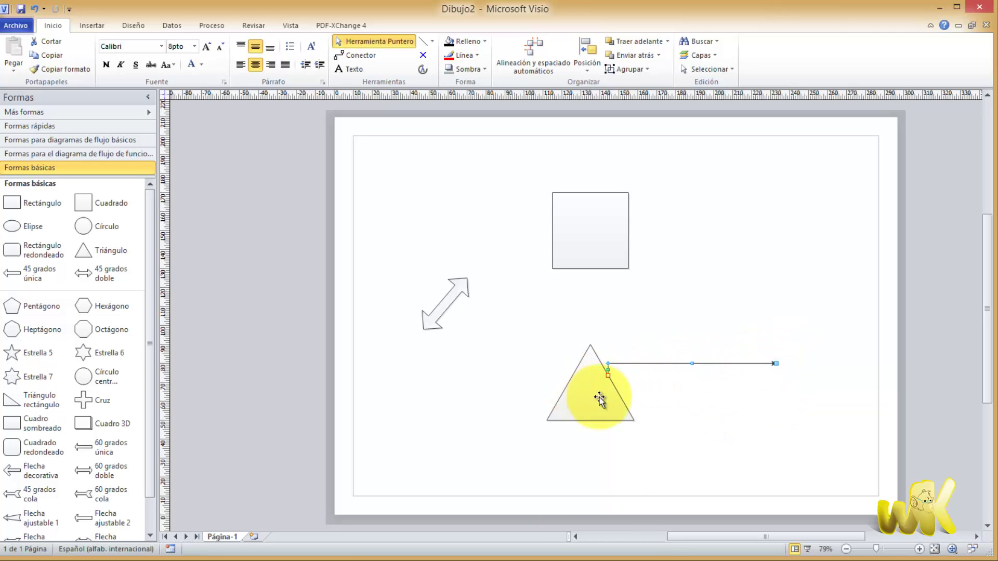
Nudge the square slightly right and shift the triangle down and over.
mouse_move(587, 234)
left_mouse_down()
mouse_move(716, 219)
mouse_move(602, 238)
left_mouse_up()
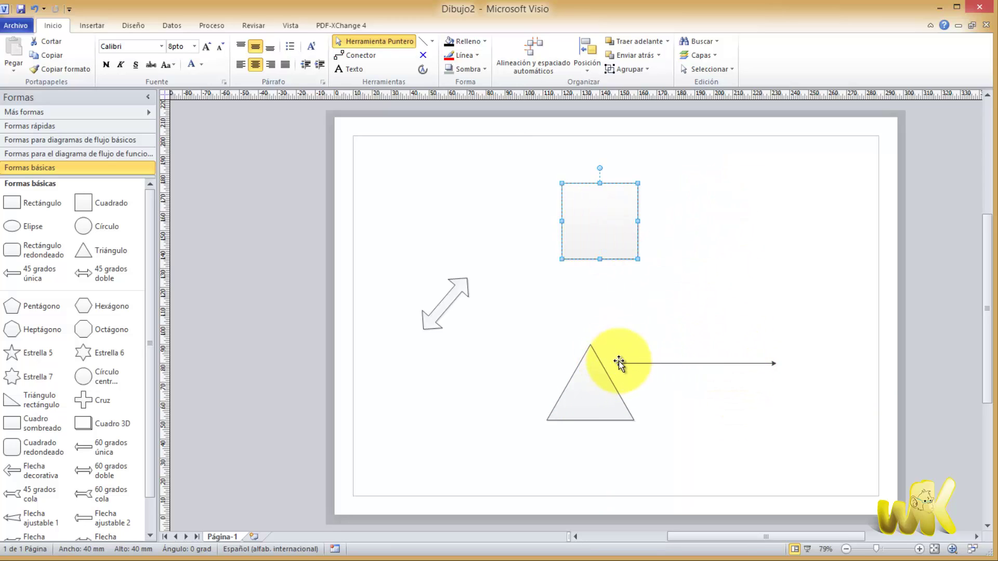
mouse_move(586, 387)
left_mouse_down()
mouse_move(491, 407)
mouse_move(620, 415)
left_mouse_up()
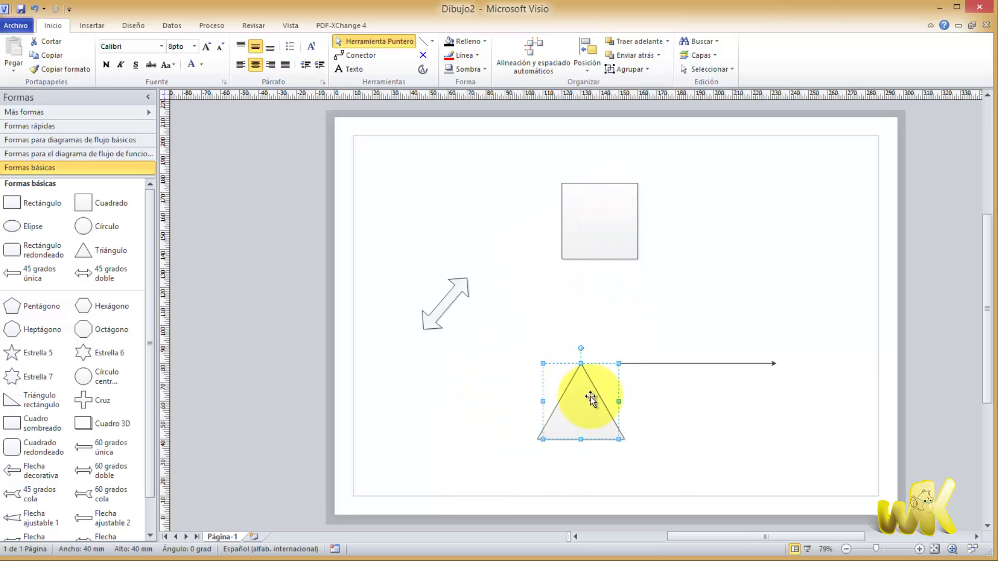
left_click(596, 220)
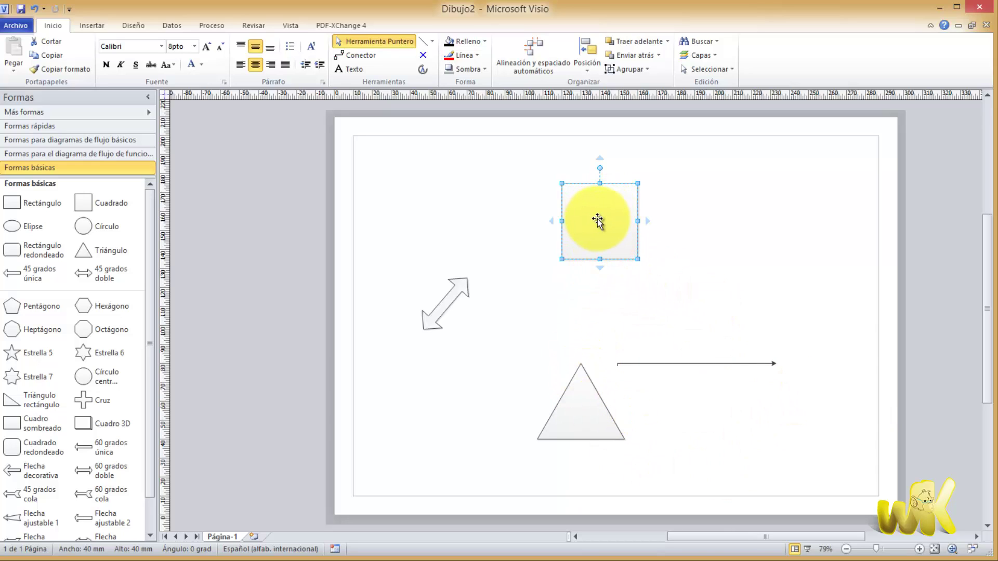
Select the arrow and undo its last change with Ctrl+Z, restoring the small step near its start.
key("Escape")
left_click(598, 221)
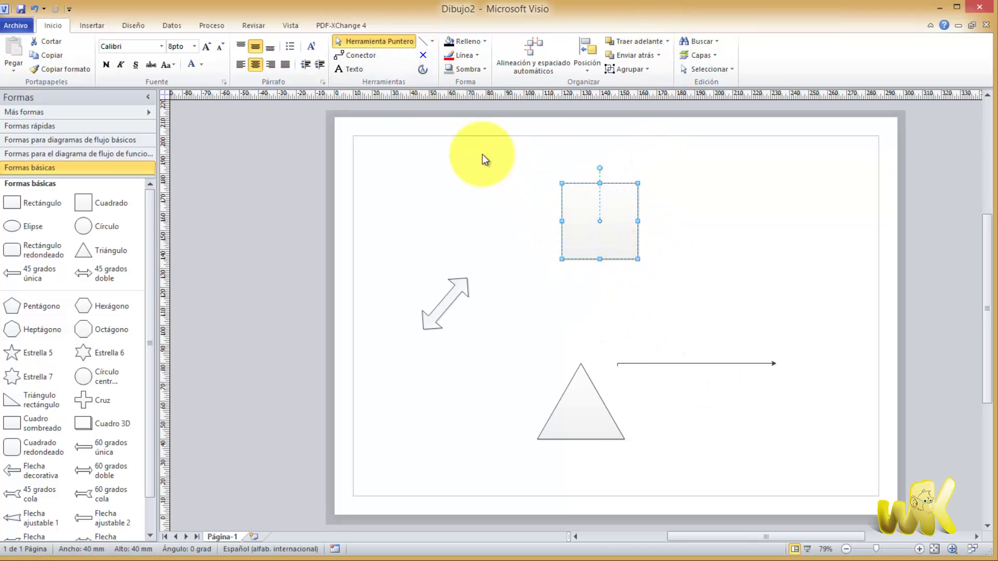
left_click(422, 56)
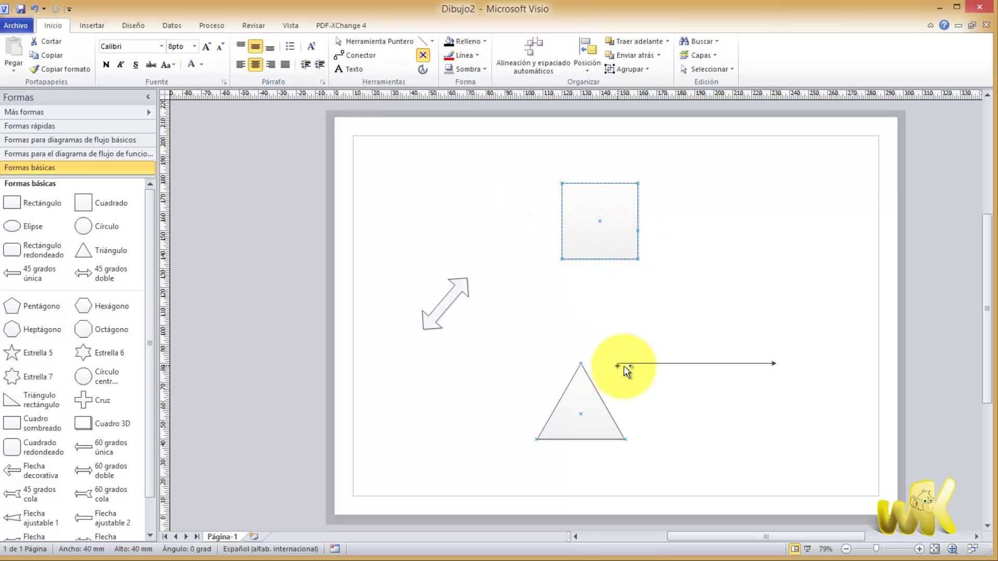
left_click(617, 366)
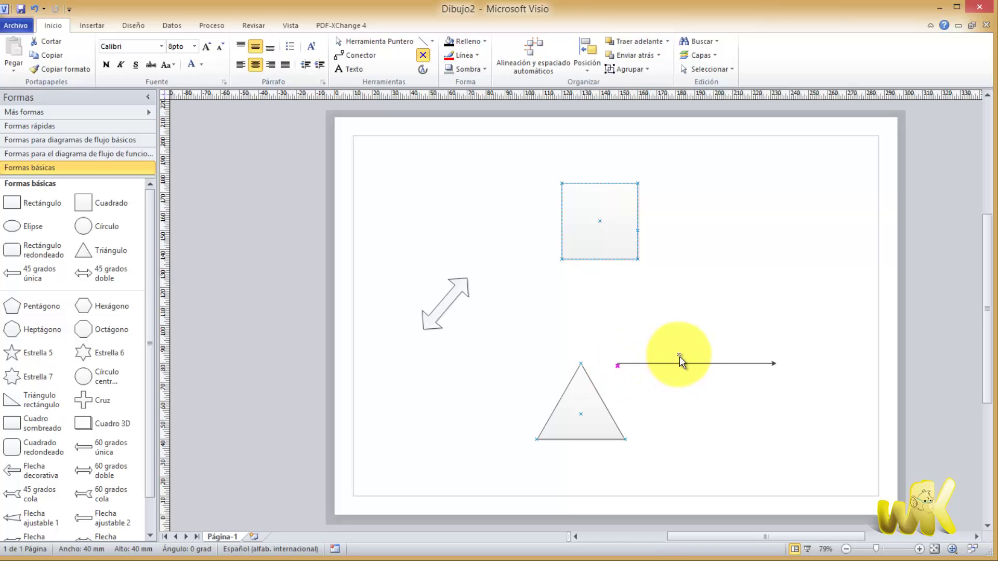
key("ctrl+z")
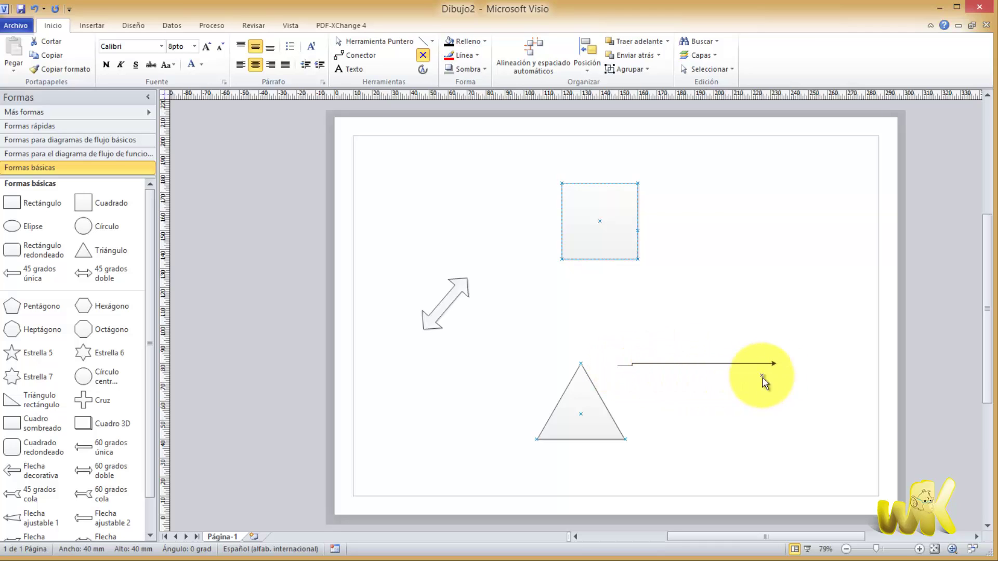
left_click(667, 345)
left_click(375, 41)
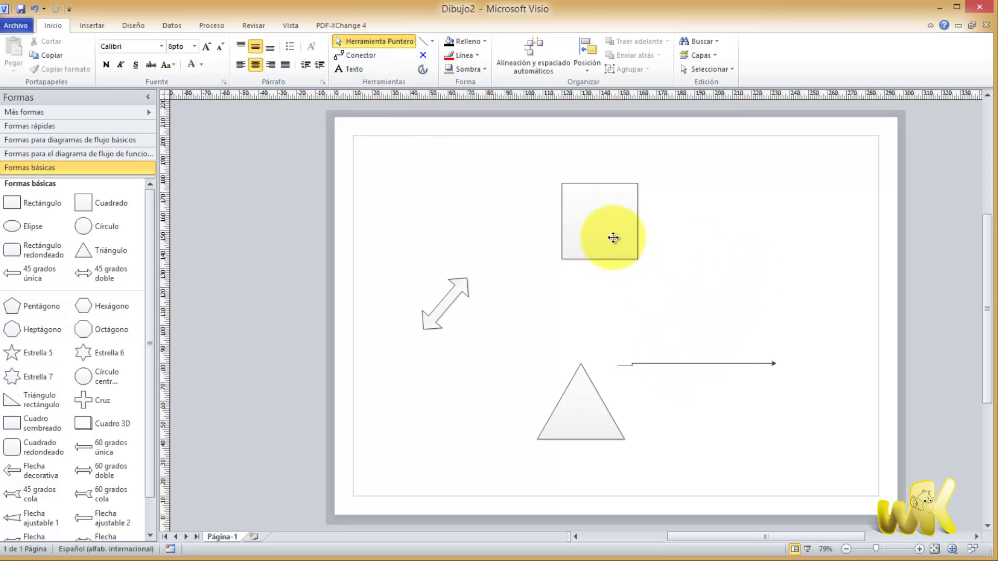
Shift the square right and the triangle left, then bend the connector's start upward above the line.
mouse_move(612, 238)
left_mouse_down()
mouse_move(594, 225)
mouse_move(713, 267)
left_mouse_up()
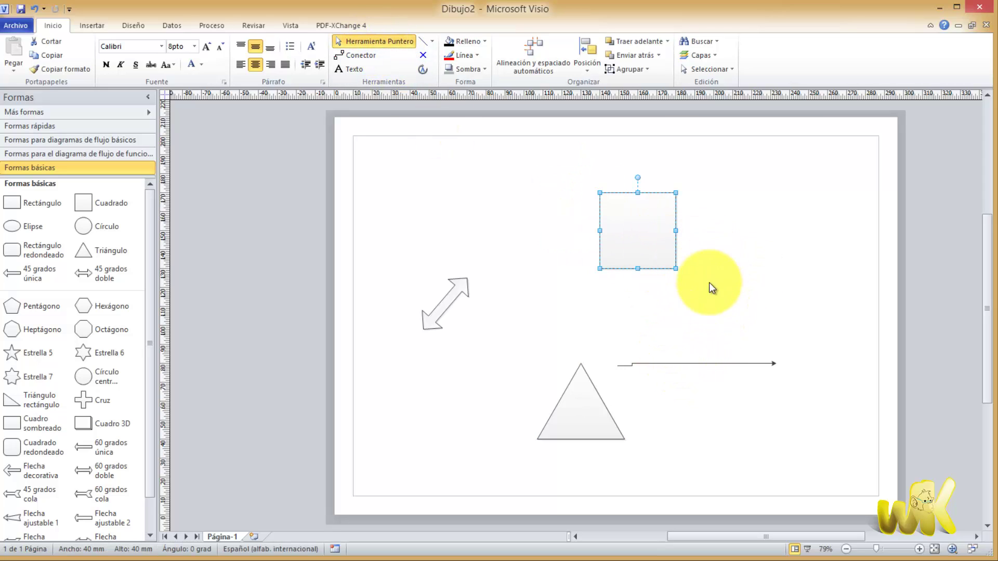
left_click_drag(592, 403, 548, 392)
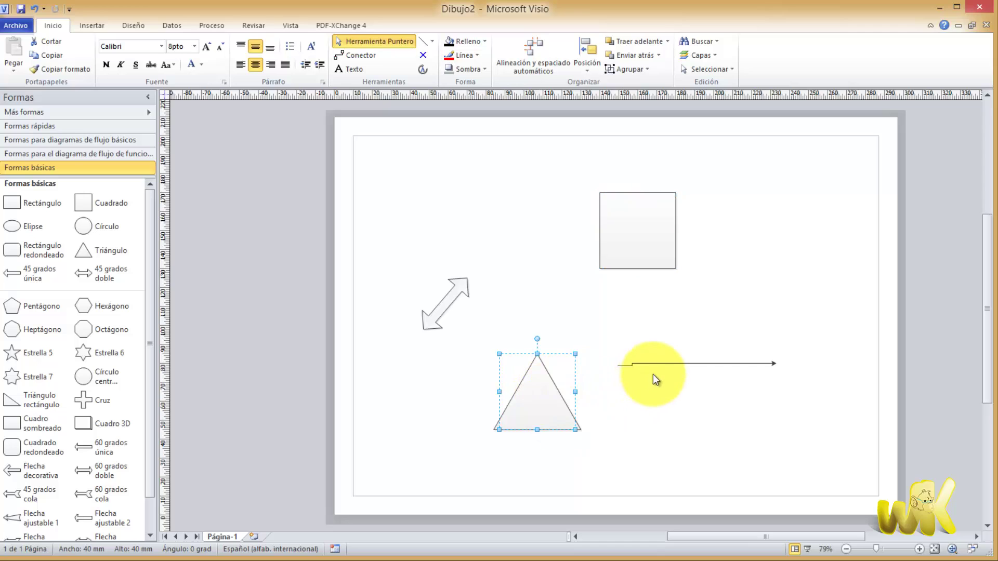
left_click(625, 364)
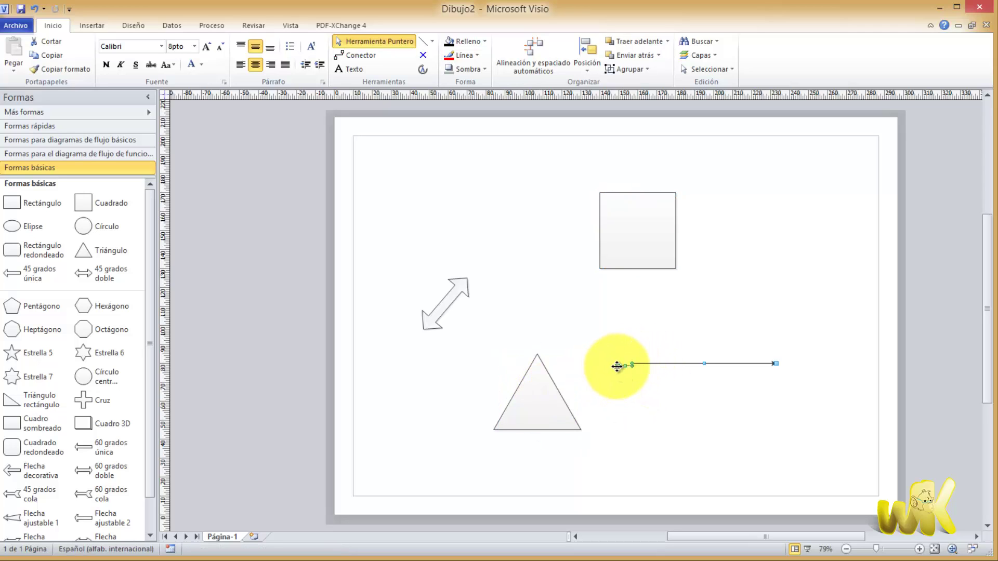
left_click_drag(616, 367, 604, 341)
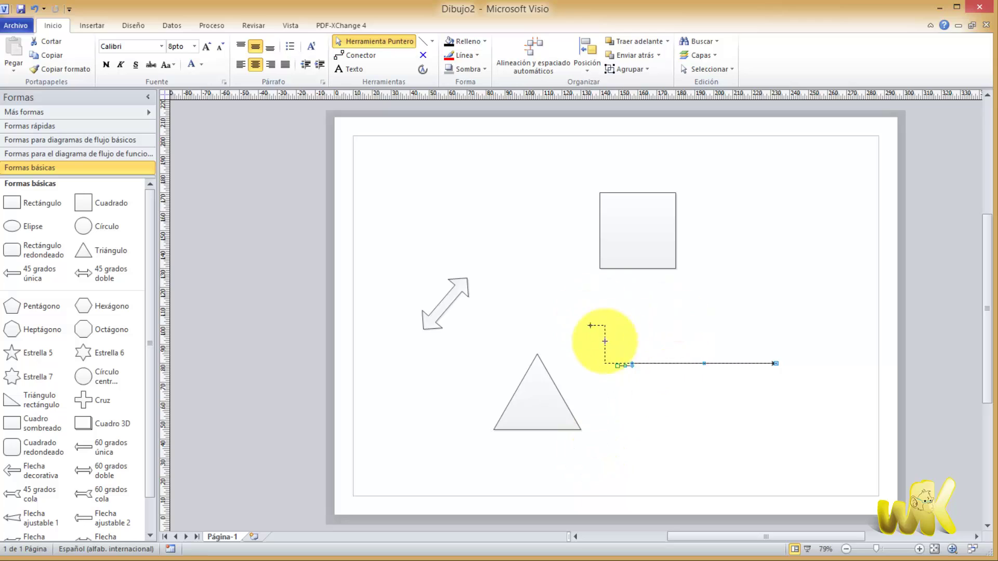
left_click_drag(605, 341, 599, 354)
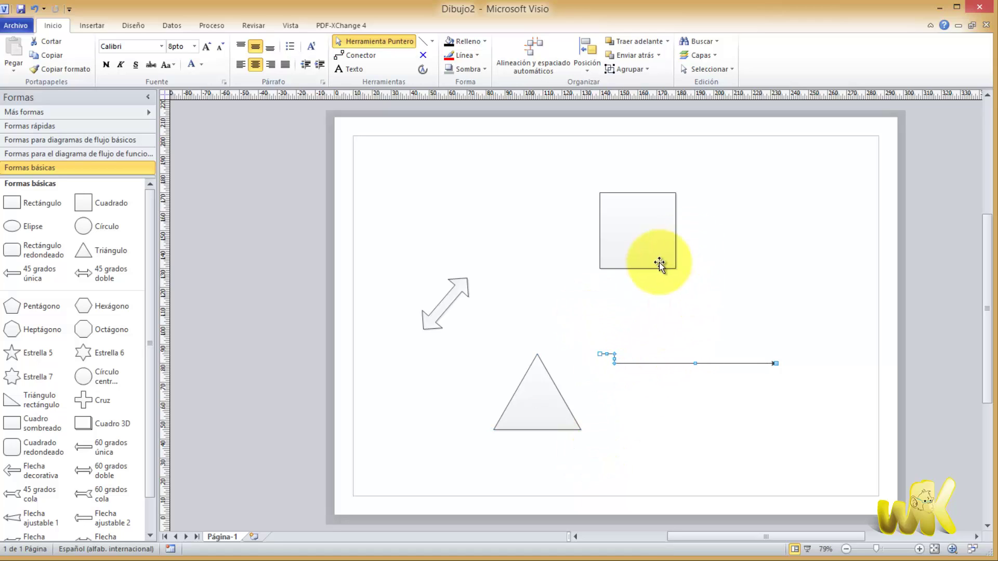
left_click(549, 395)
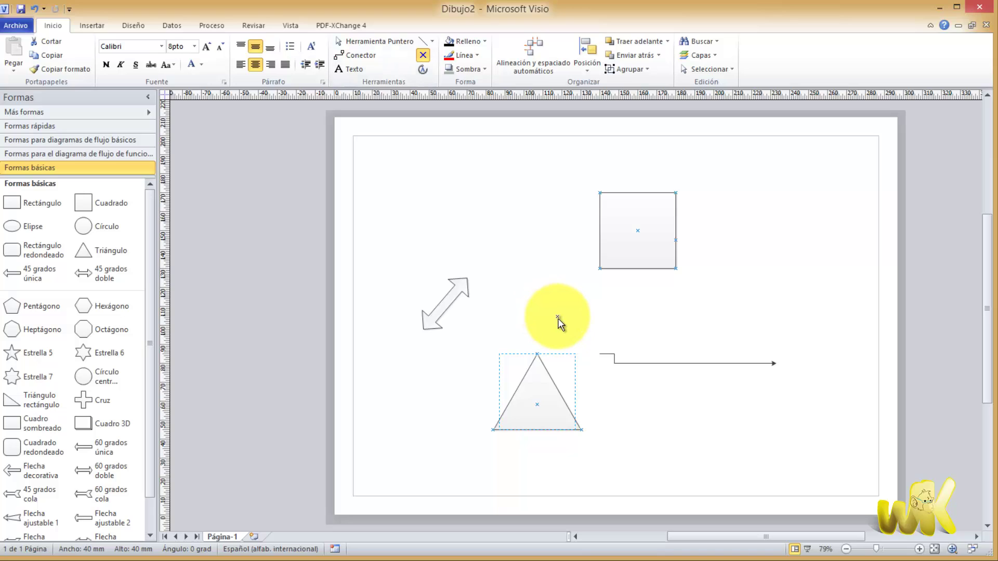
Add a connection point on the triangle's right edge and return to the Pointer tool.
left_click(556, 389, "ctrl")
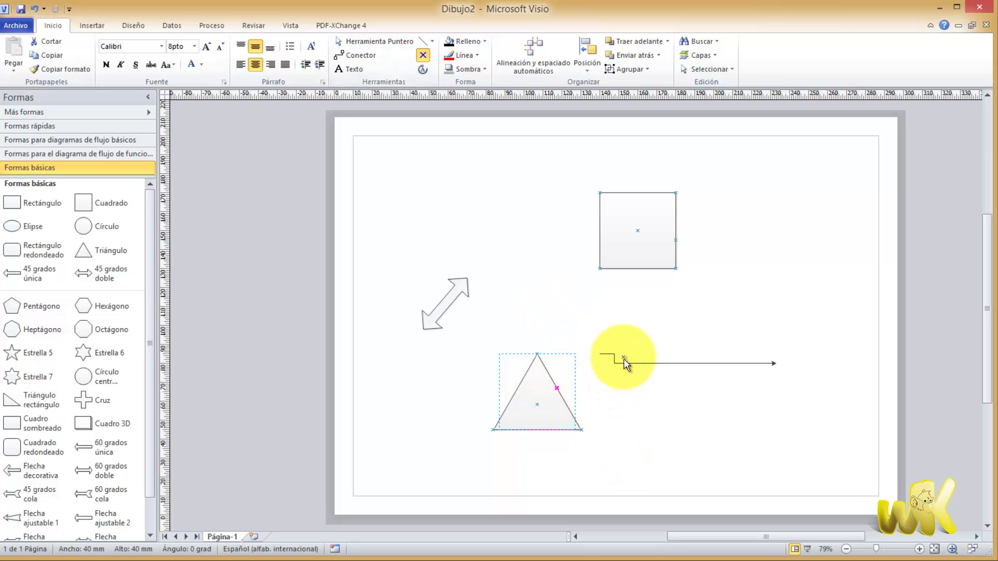
left_click(367, 44)
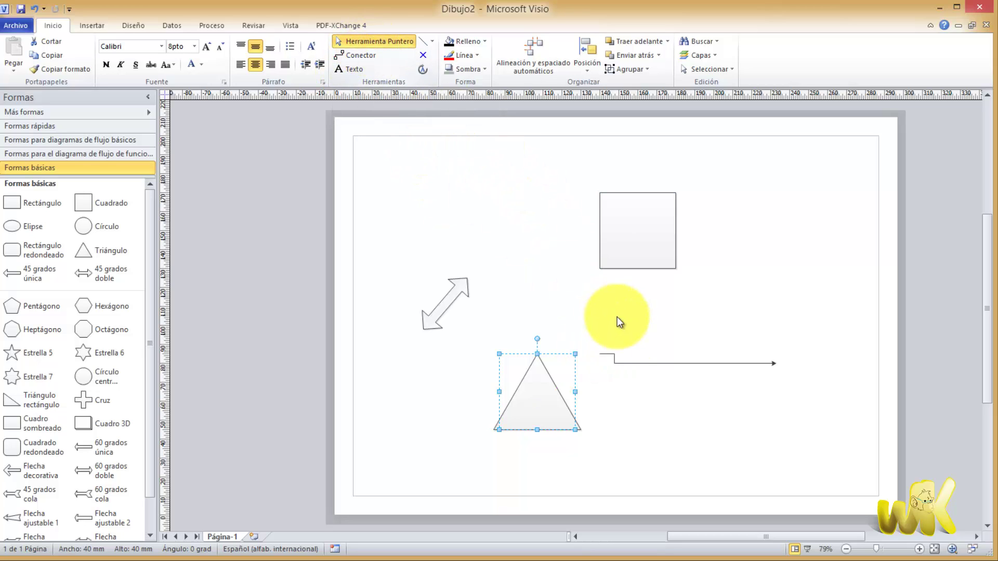
left_click(614, 354)
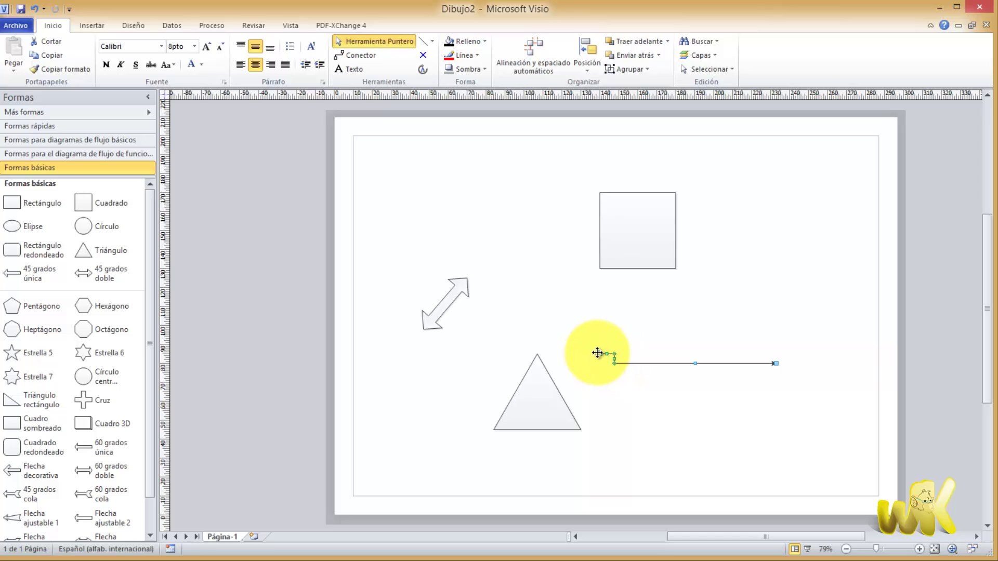
Glue the connector's start to that point, then move the triangle down and the square right.
left_click_drag(614, 354, 556, 387)
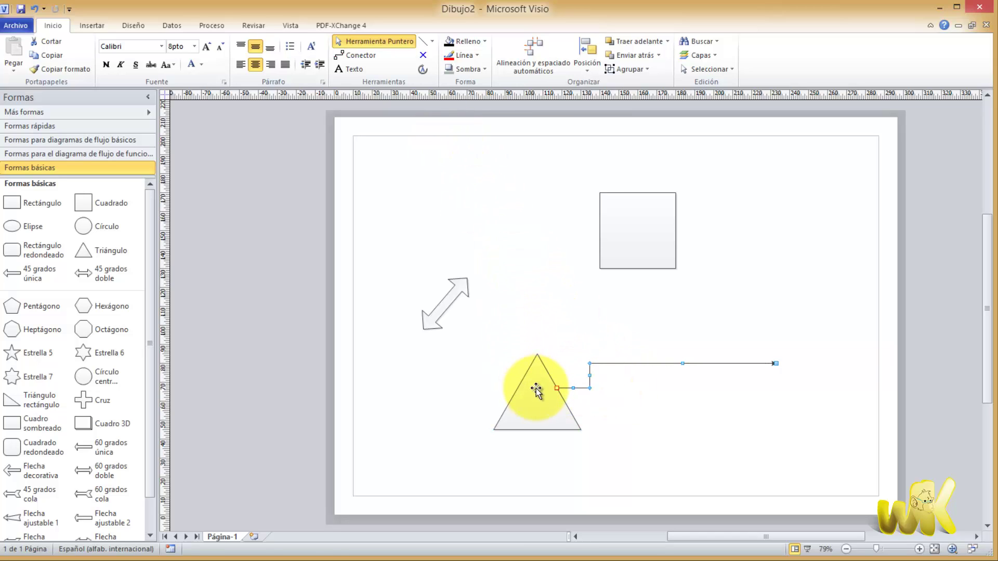
mouse_move(534, 401)
left_mouse_down()
mouse_move(505, 307)
mouse_move(503, 260)
mouse_move(521, 426)
left_mouse_up()
left_click_drag(627, 217, 713, 220)
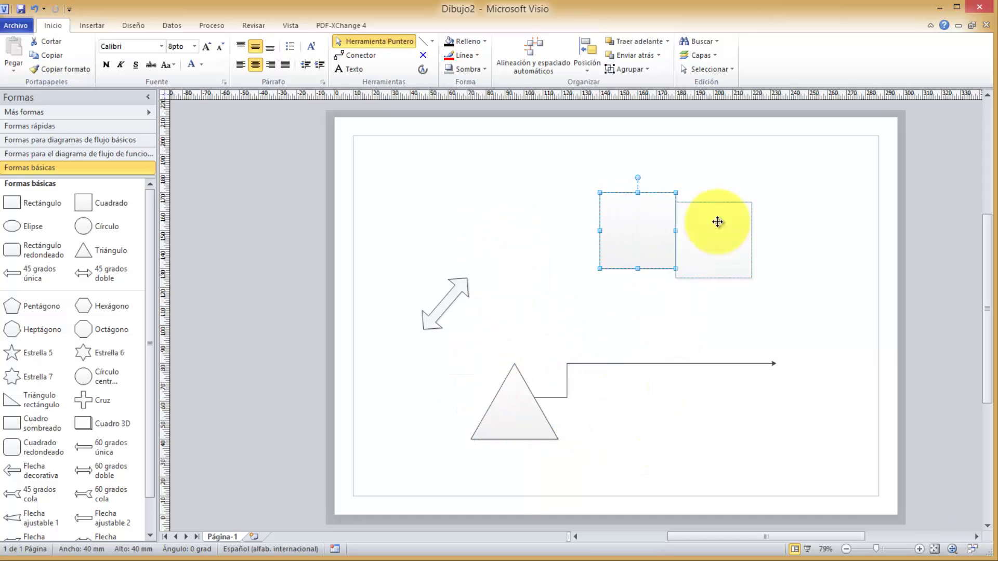